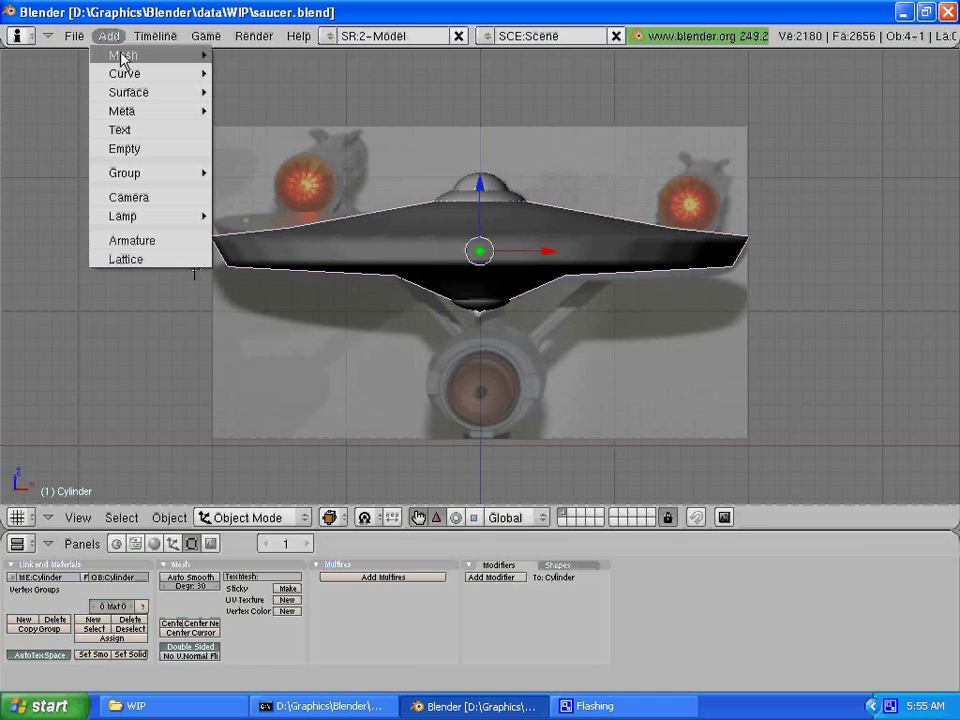
Step: Add a capped mesh cylinder with 32 vertices, radius 1.00 and depth 2.00, and rotate it 90° about the global X axis
mouse_move(127, 60)
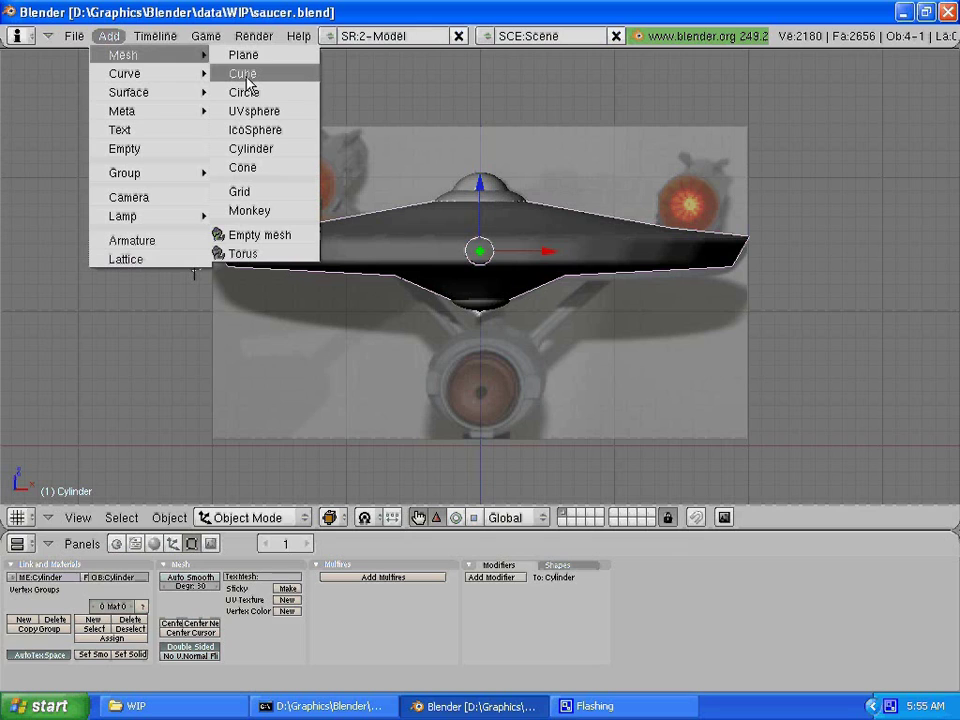
left_click(257, 150)
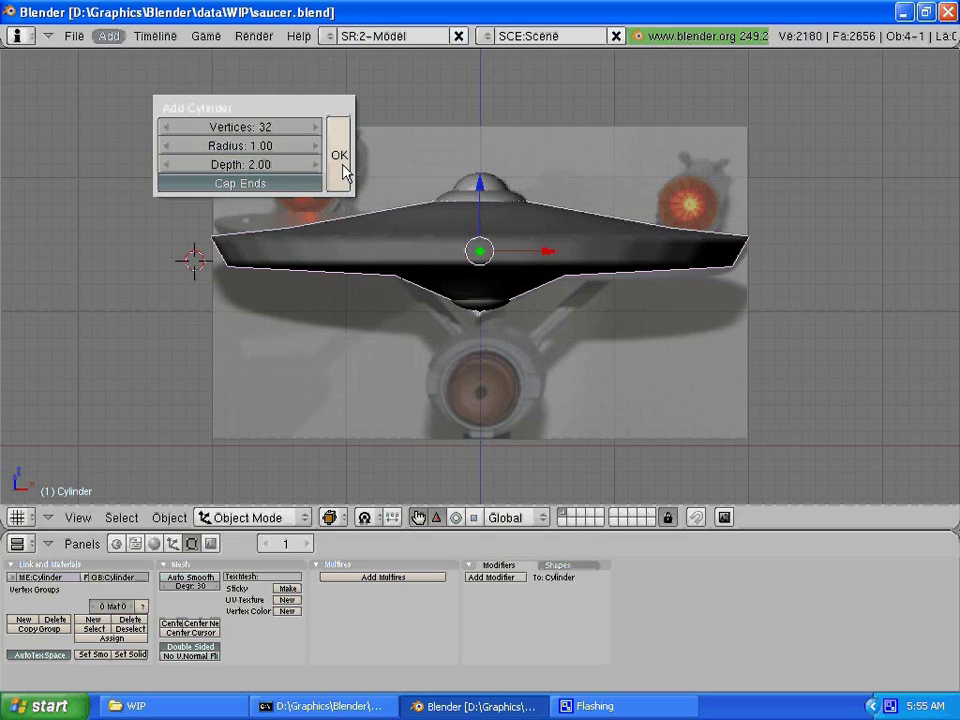
left_click(342, 166)
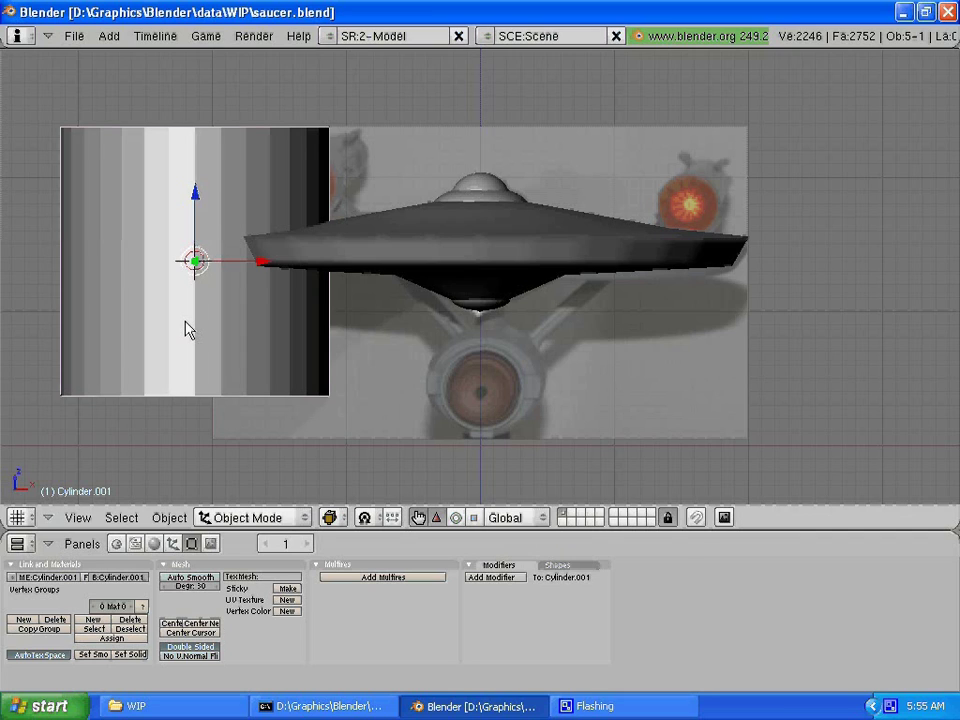
key("r")
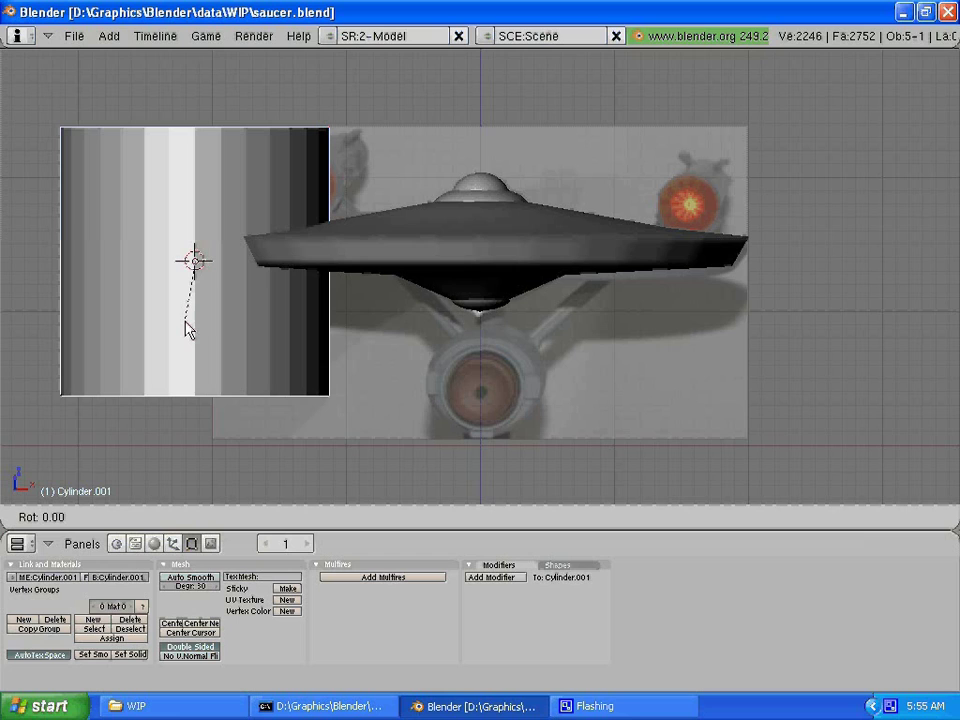
type("x90")
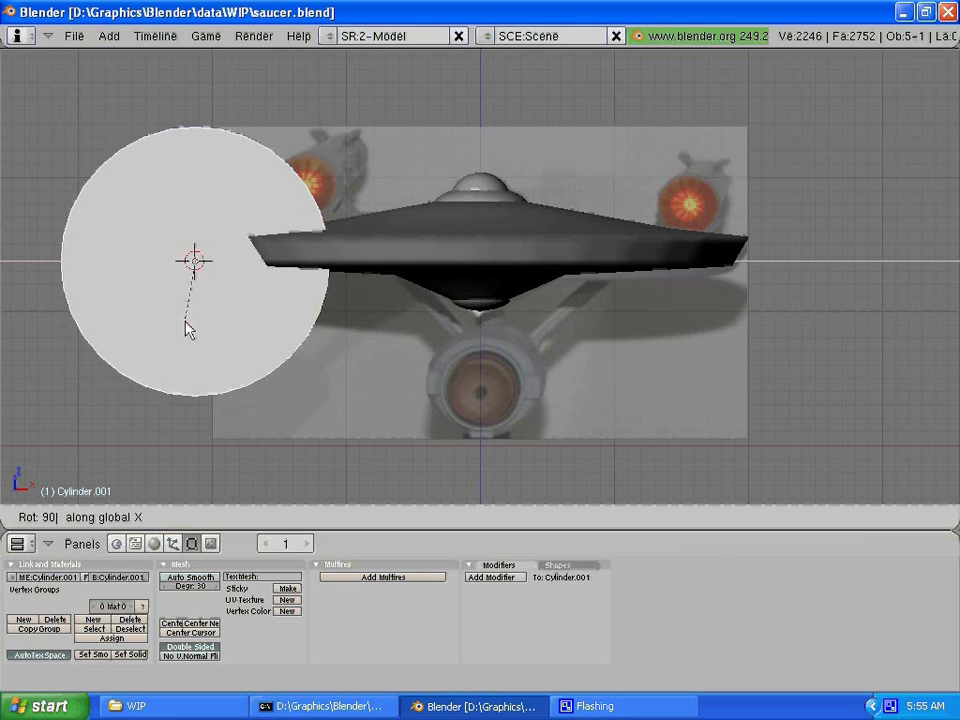
key("Return")
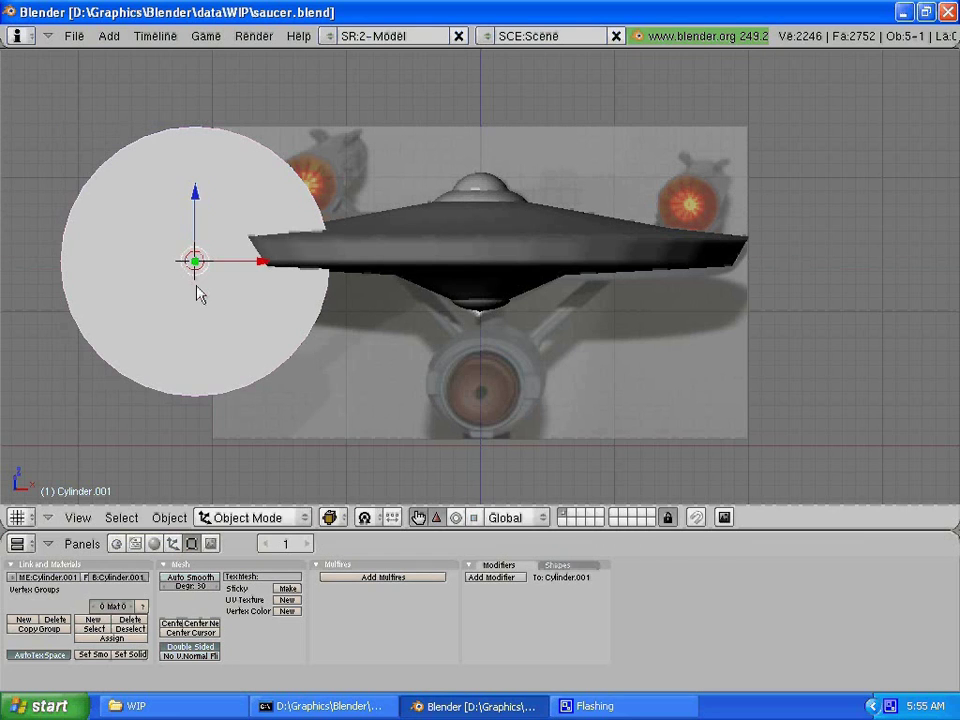
Step: Move the new cylinder beneath the saucer, roughly over the engineering hull in the reference image
key("g")
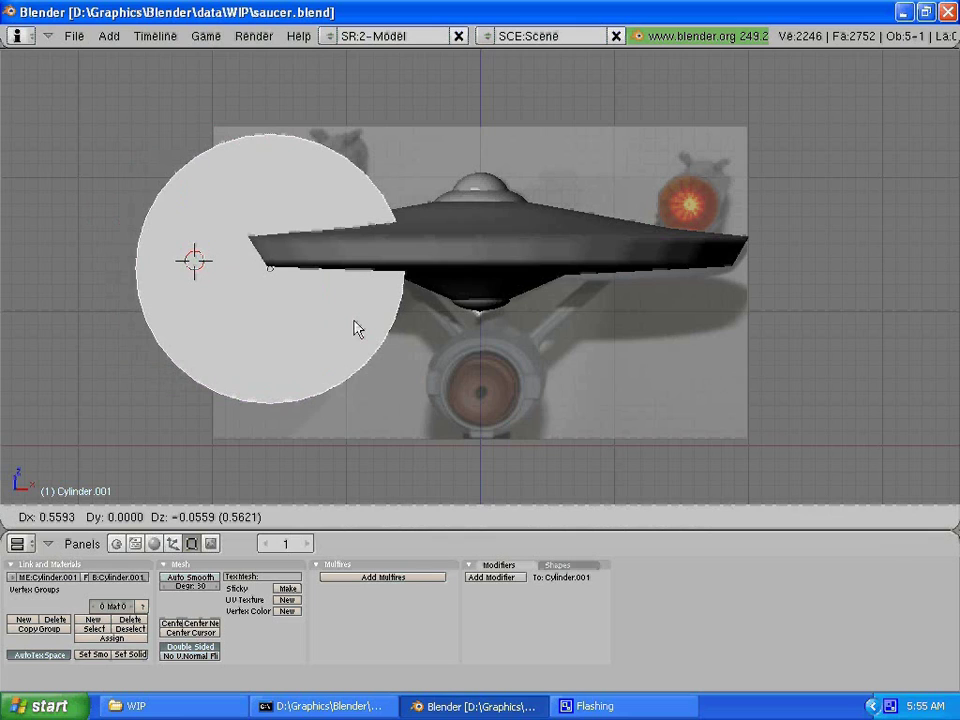
key("x")
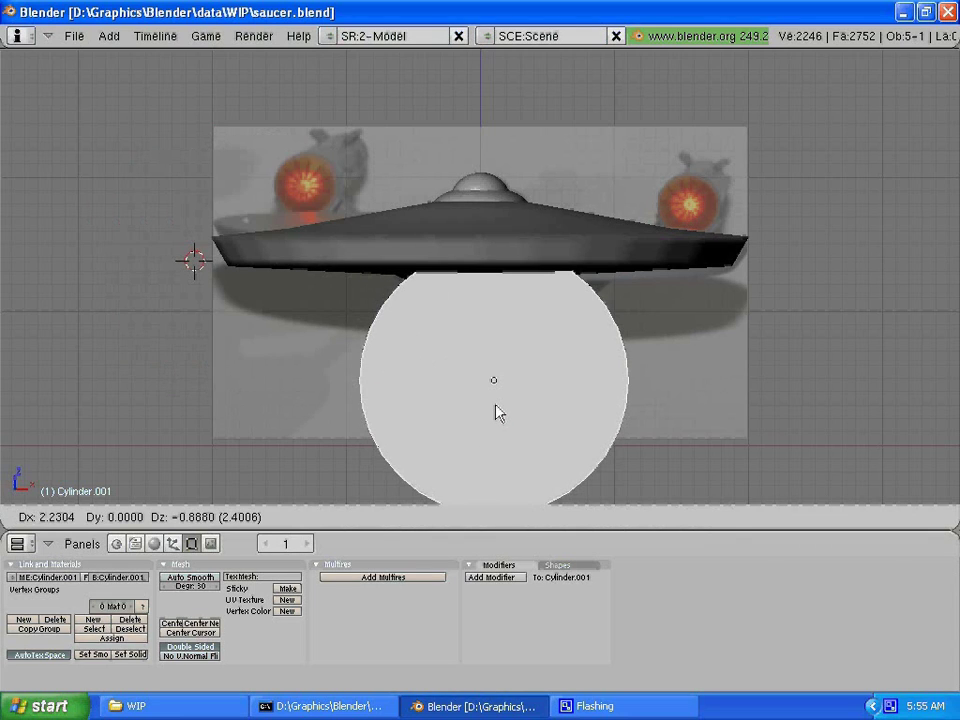
left_click(497, 411)
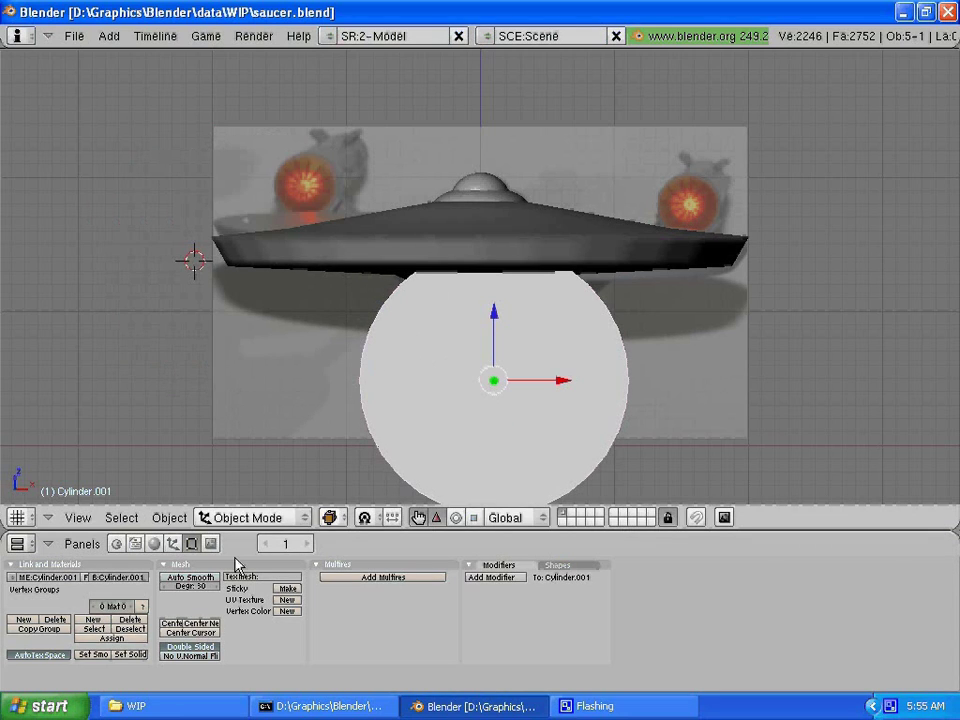
Step: Display the scene in wireframe, scale the cylinder to about 0.42 and centre it on the reference image's engineering hull
left_click(332, 518)
left_click(360, 481)
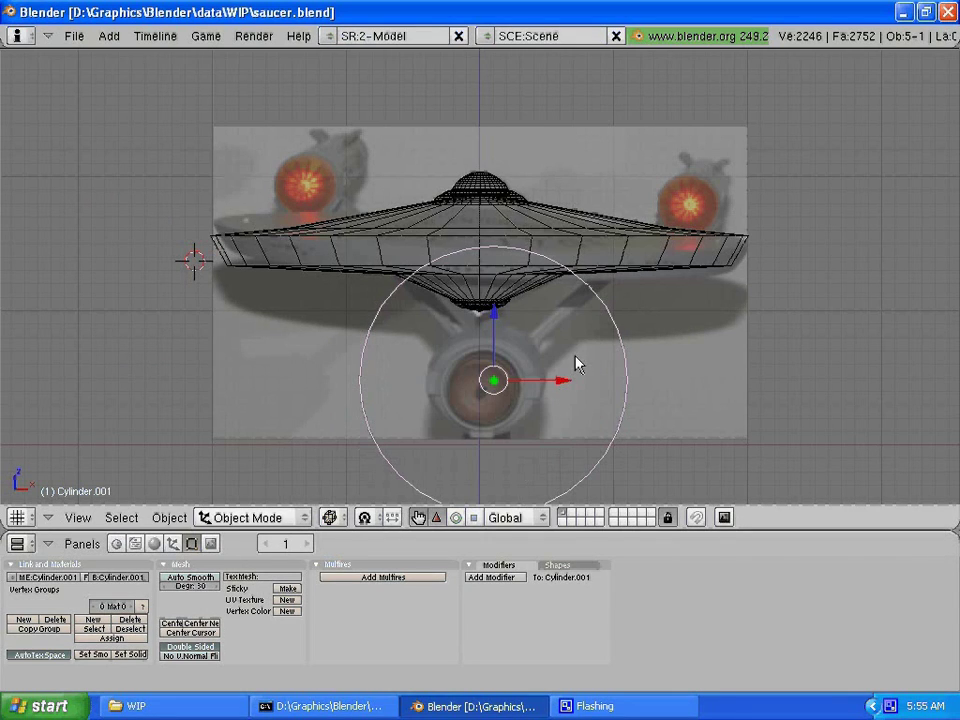
key("s")
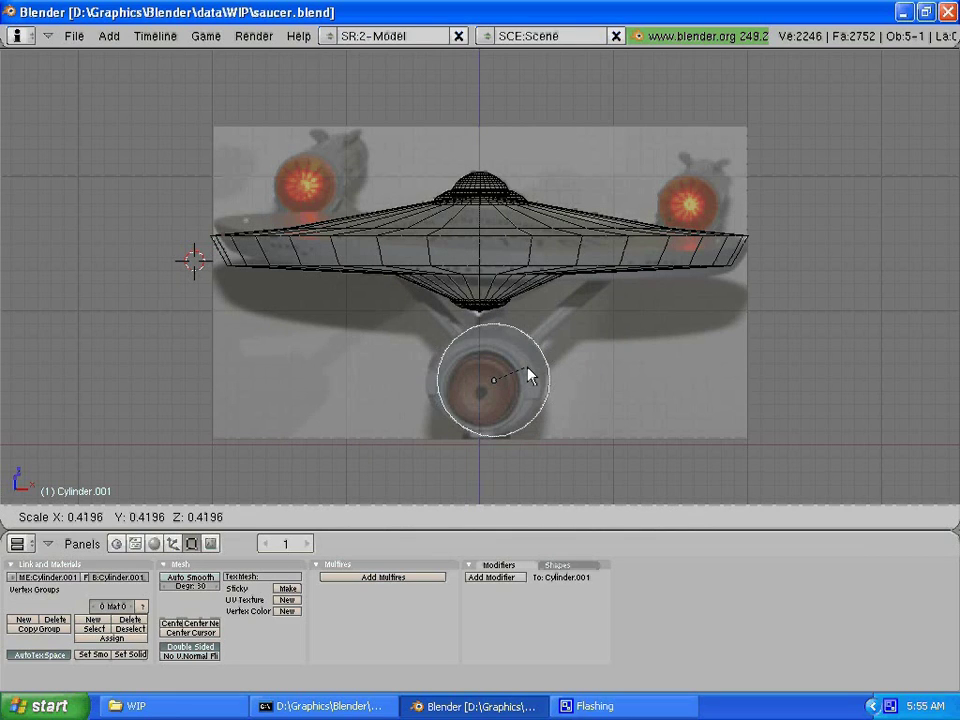
left_click(529, 378)
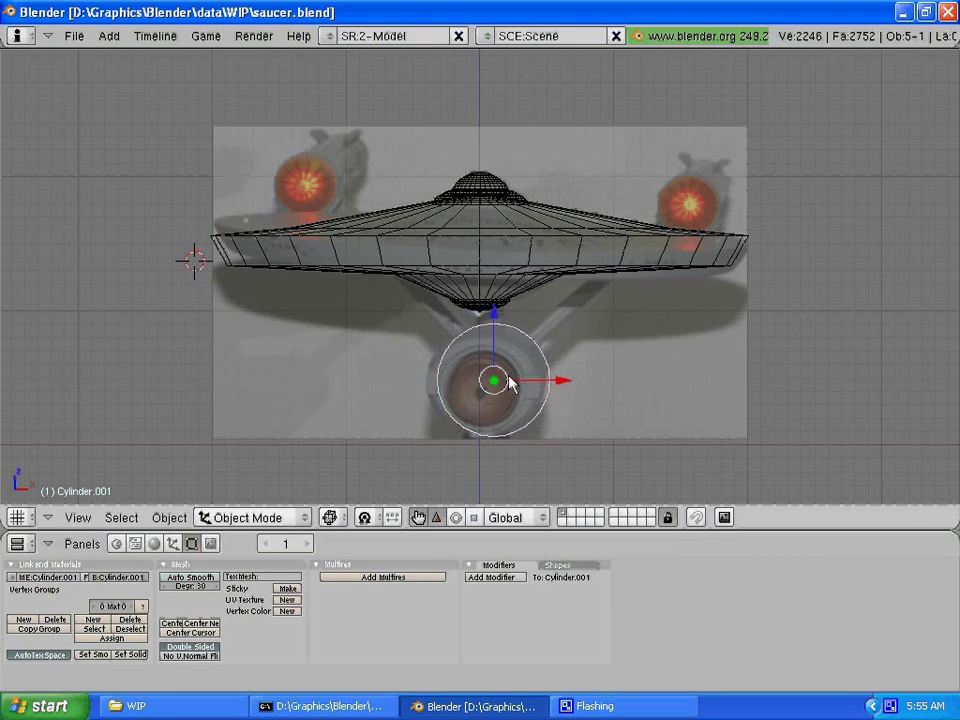
key("g")
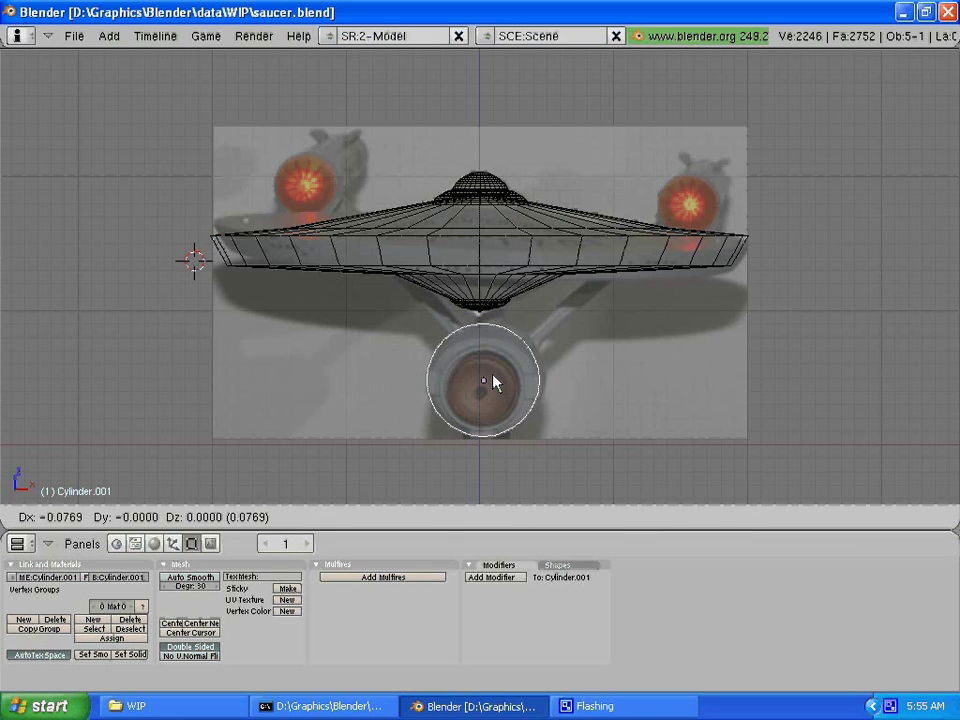
left_click(493, 383)
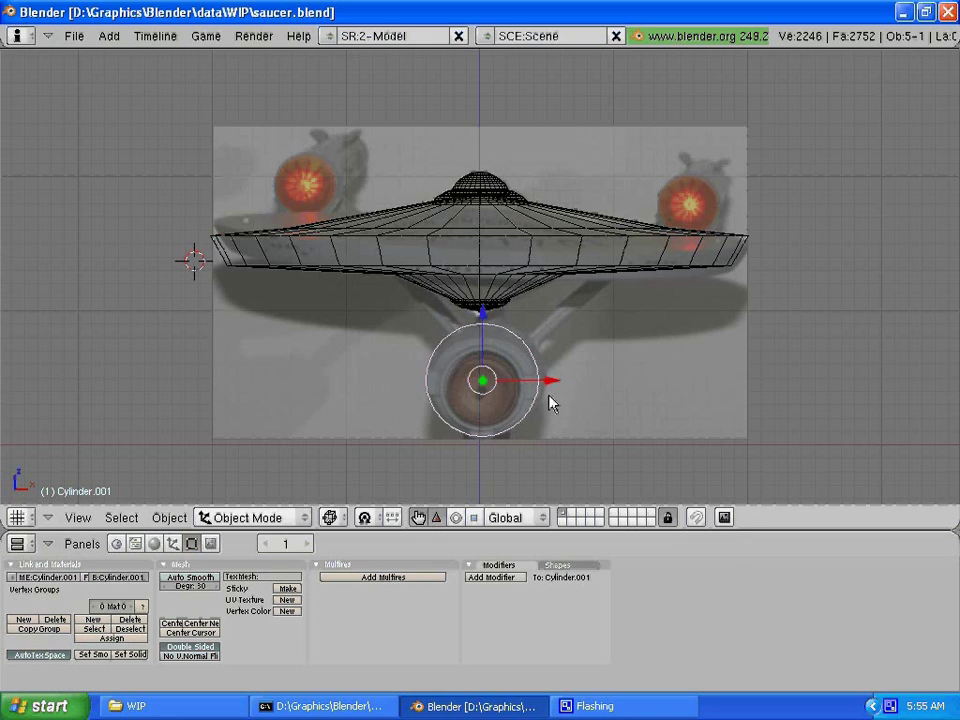
Step: In the side view, move the cylinder back along the global Y axis to beneath the saucer's rear edge
key("KP_3")
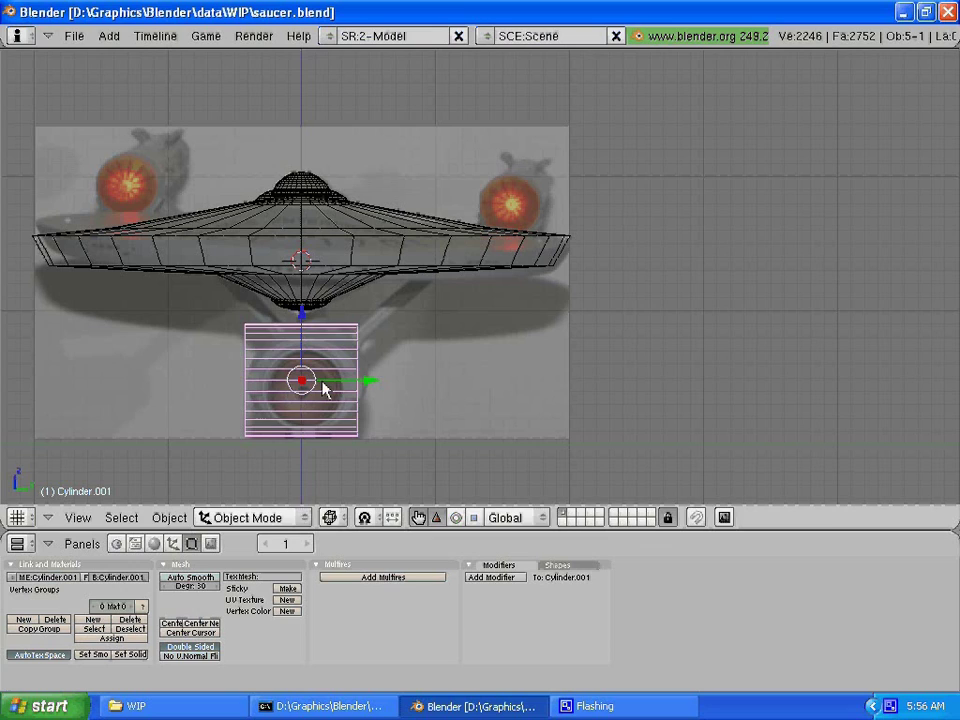
key("g")
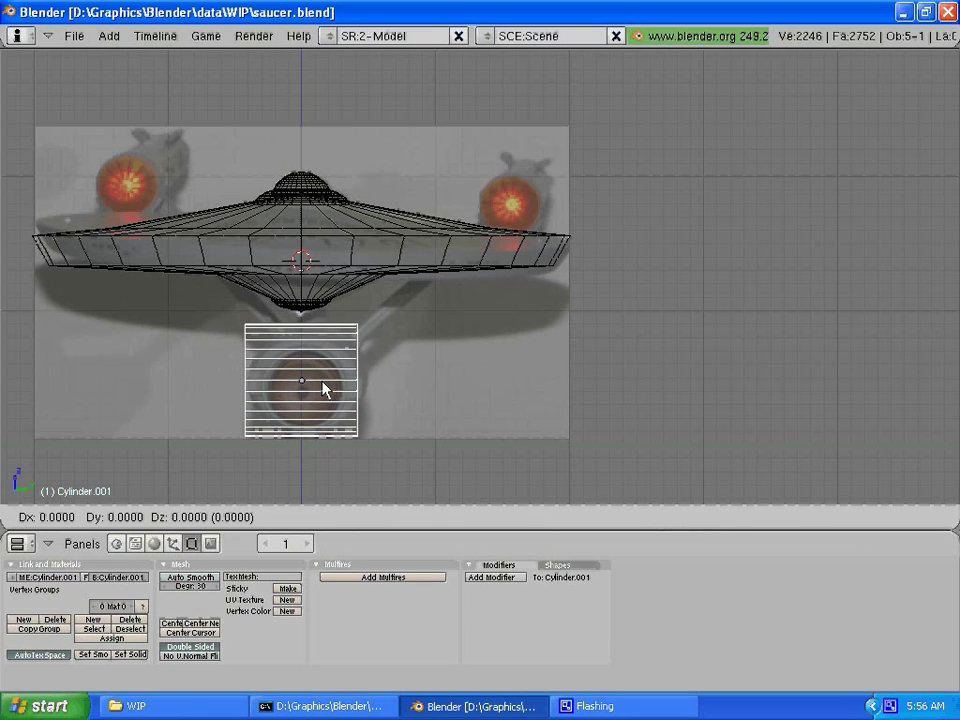
key("y")
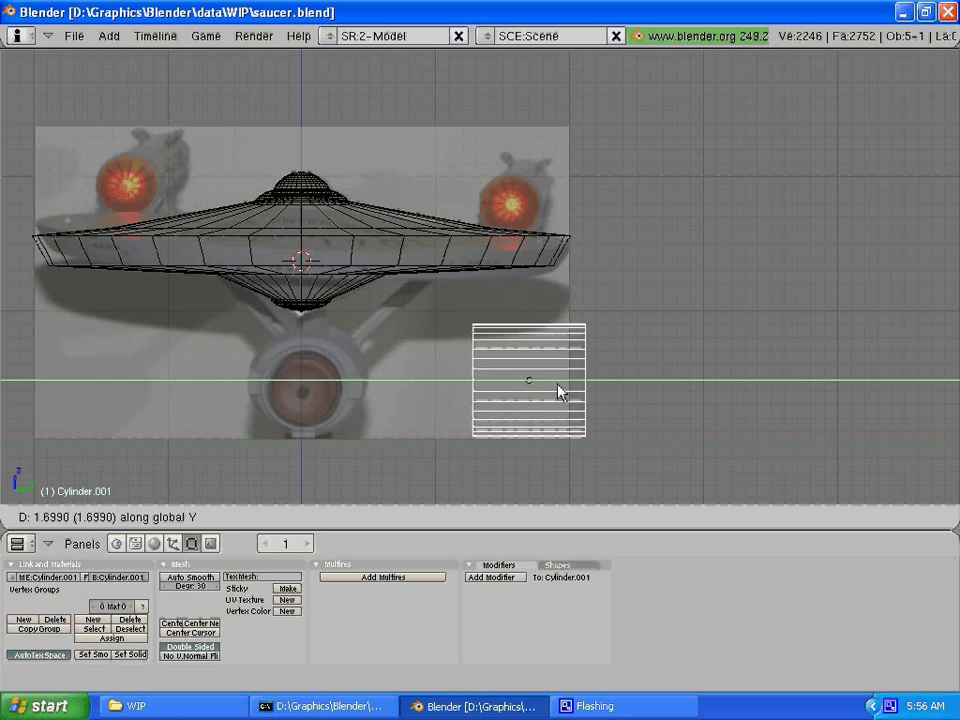
left_click(560, 392)
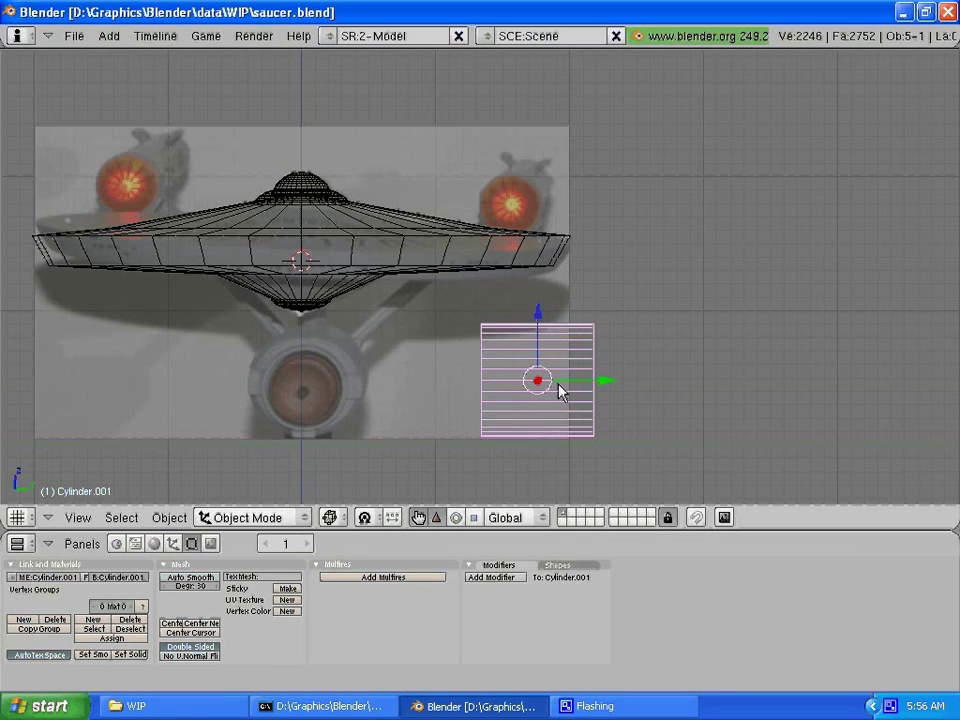
Step: Stretch the cylinder to about 3.1 times its length along the global Y axis and shift it slightly further back
key("s")
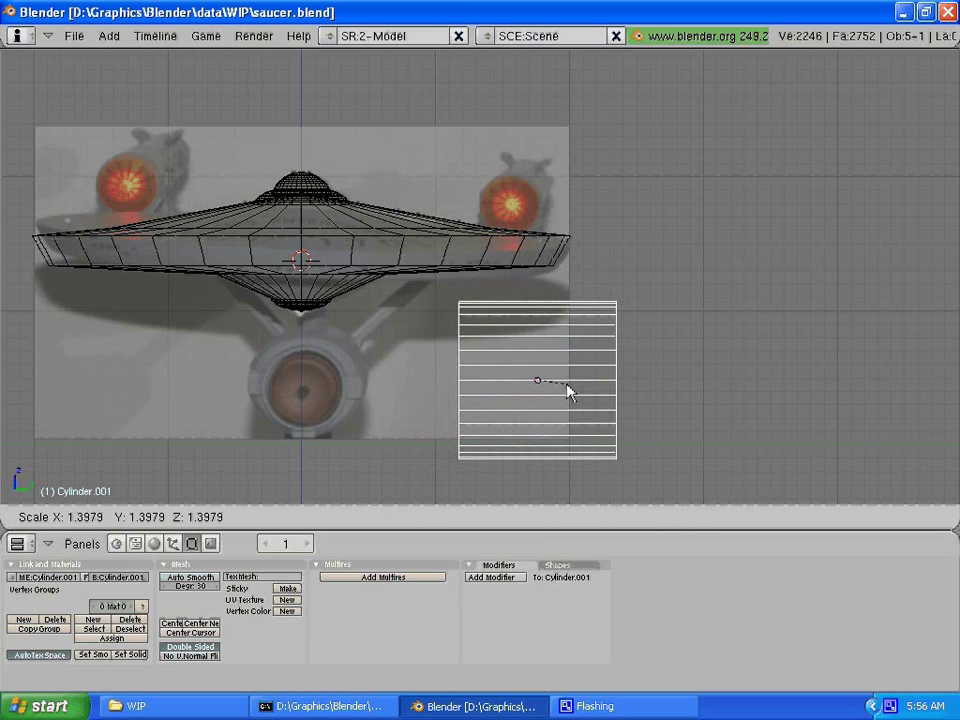
key("y")
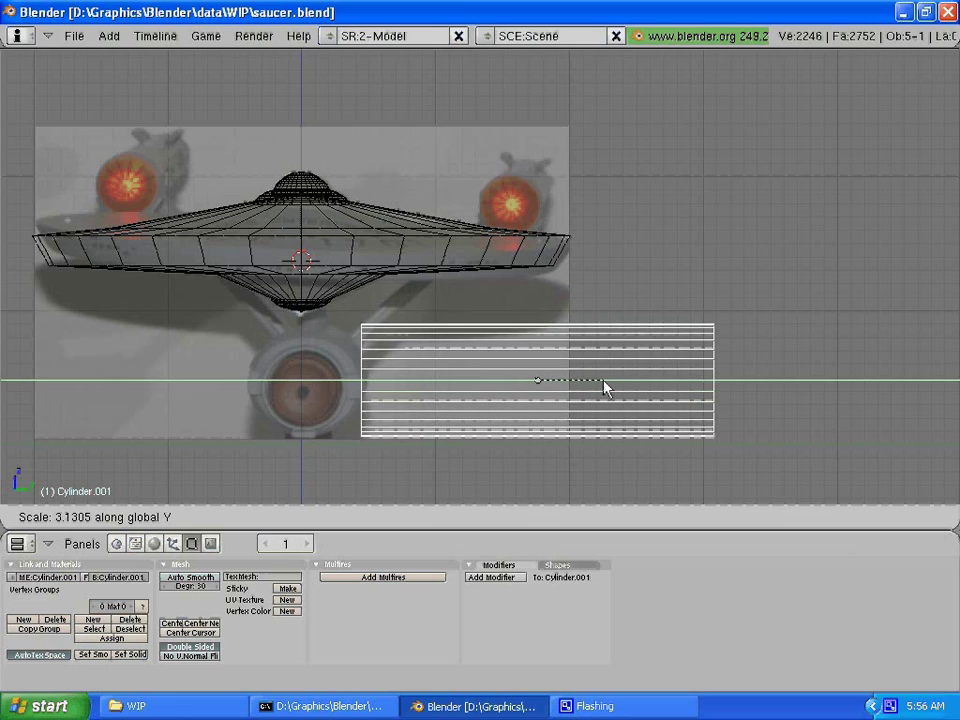
left_click(606, 388)
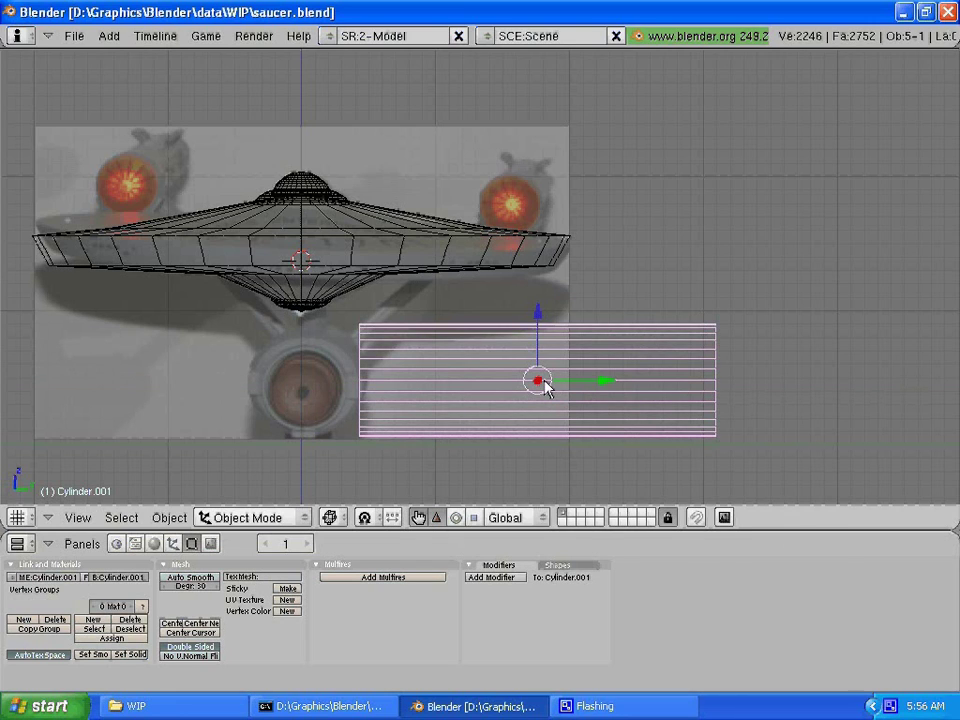
key("g")
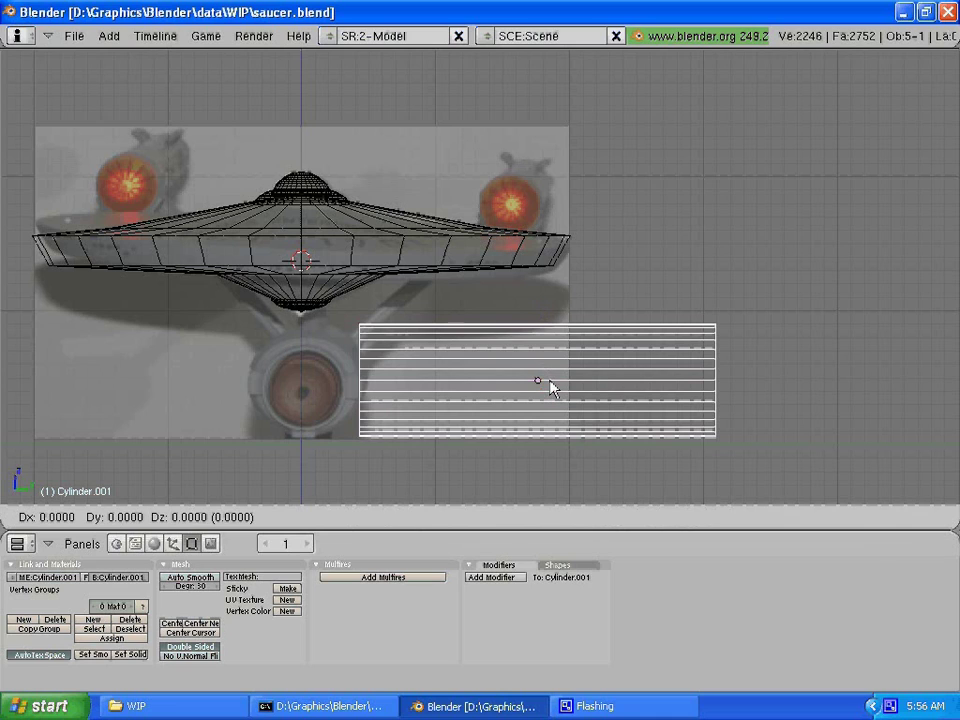
left_click(574, 386)
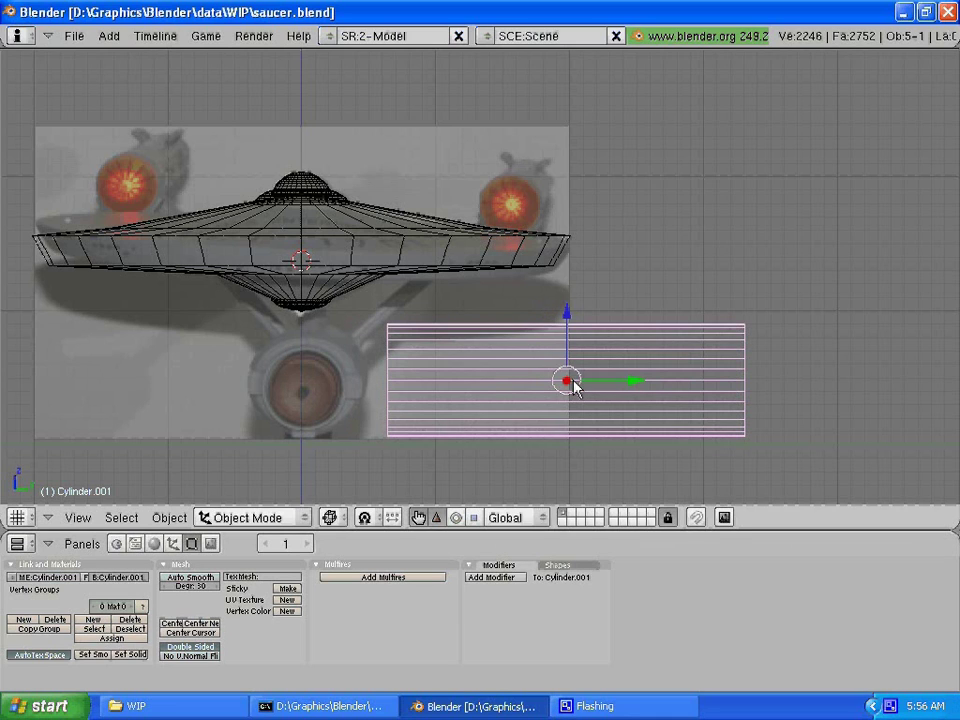
Step: In Edit Mode, divide the cylinder lengthwise into six equal segments using a Multicut knife with 5 cuts
key("Tab")
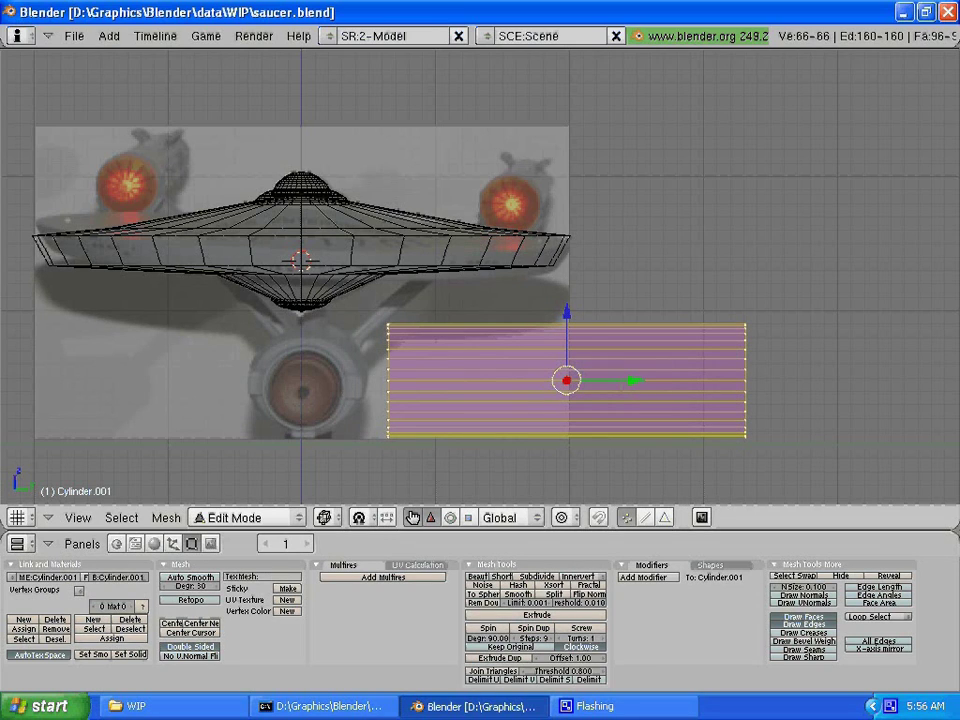
key("shift+k")
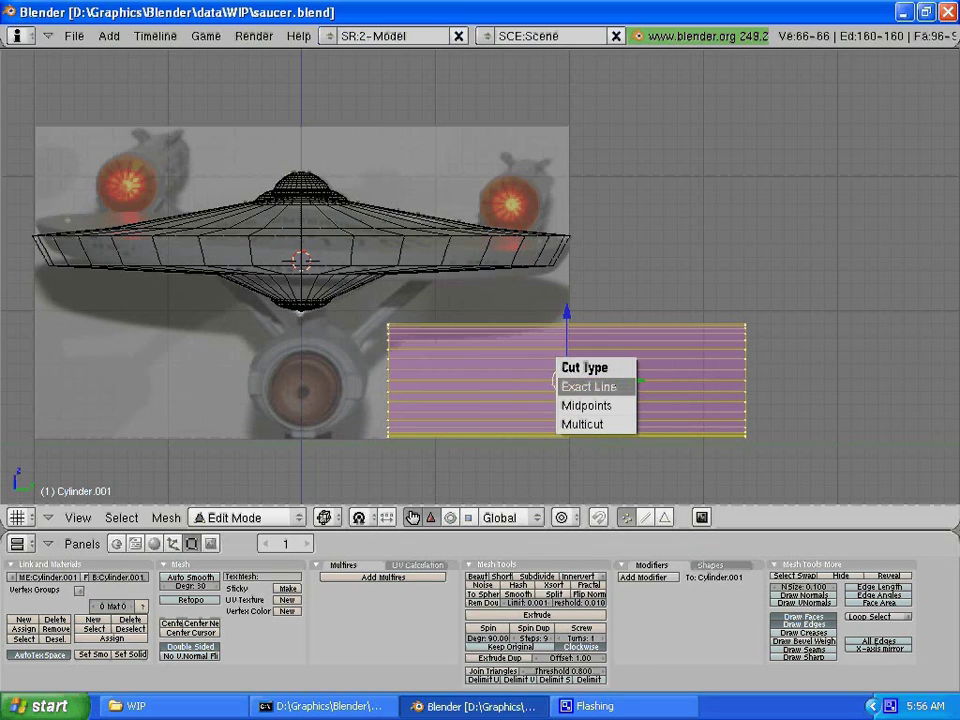
key("Down")
key("Down")
key("Return")
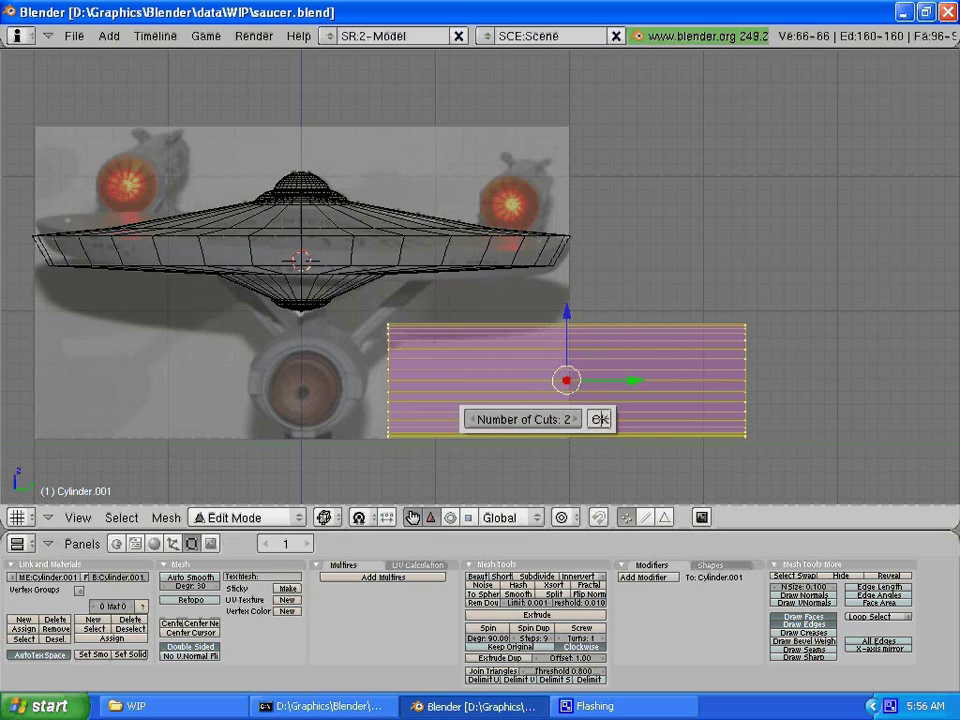
left_click(577, 419)
left_click(577, 419)
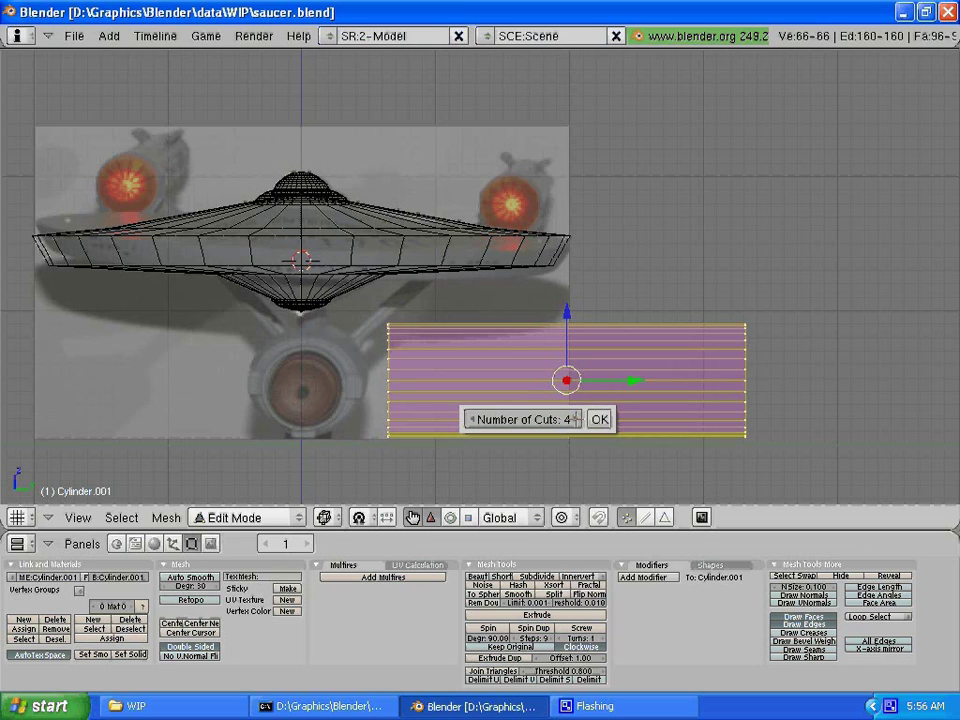
left_click(577, 419)
left_click(599, 419)
left_click_drag(651, 266, 551, 457)
key("Return")
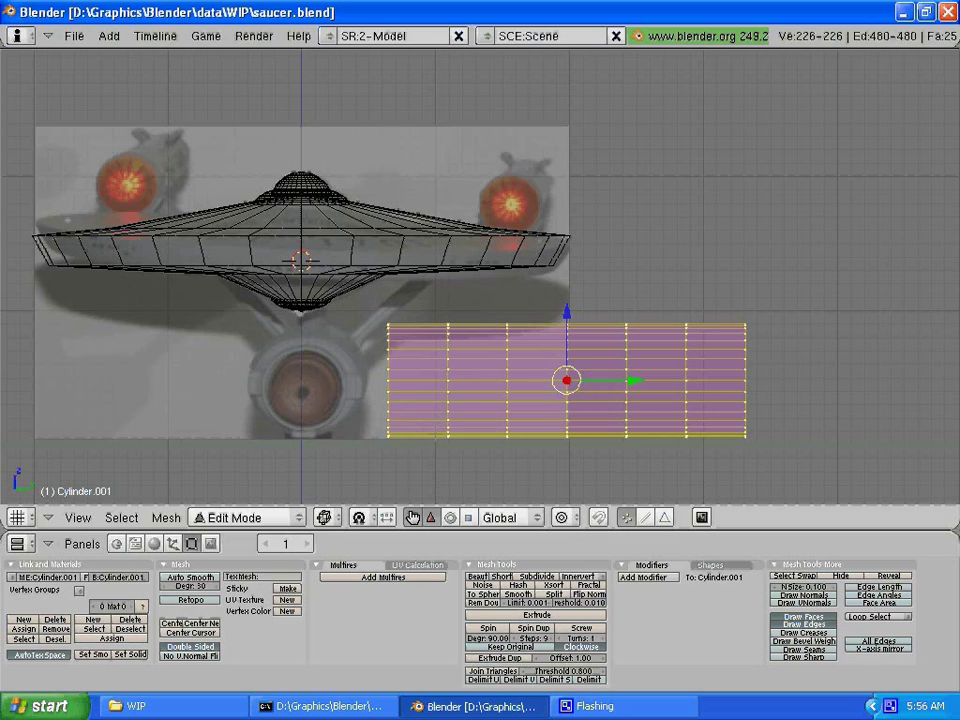
Step: Taper the cylinder's front end by scaling its end-cap vertices to about 0.73, and clear the vertex selection
key("a")
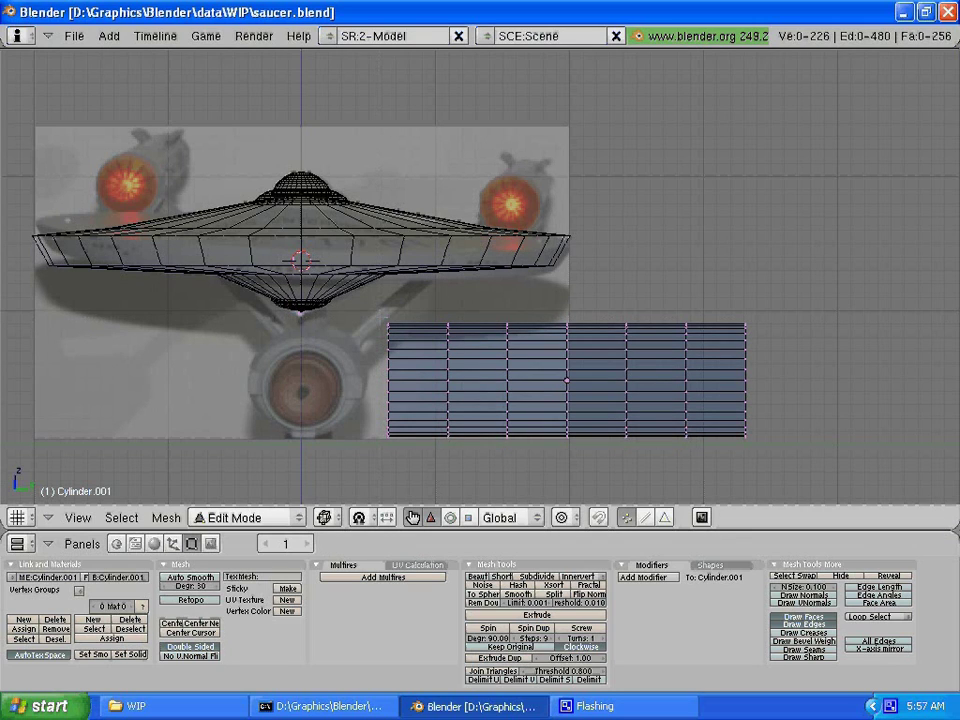
key("b")
left_click_drag(388, 321, 415, 438)
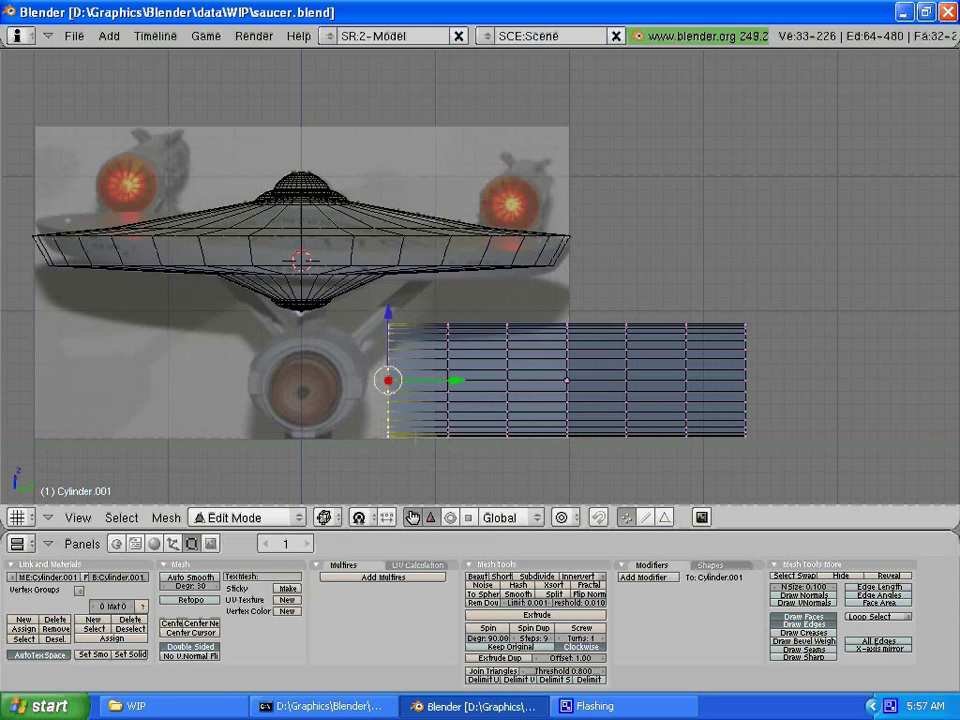
key("KP_1")
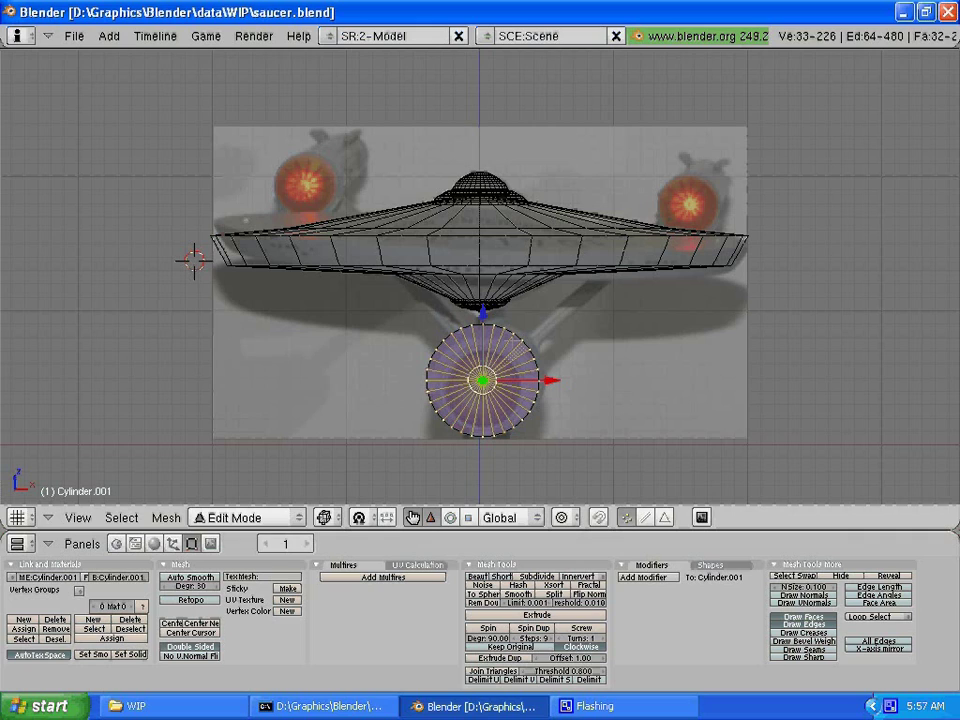
key("s")
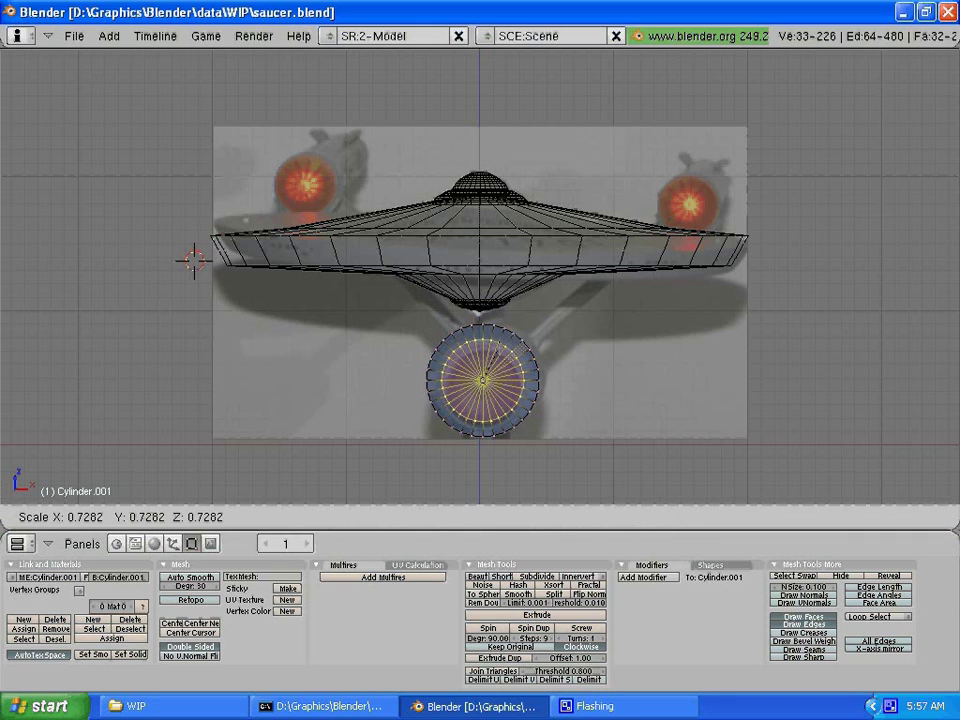
left_click(514, 341)
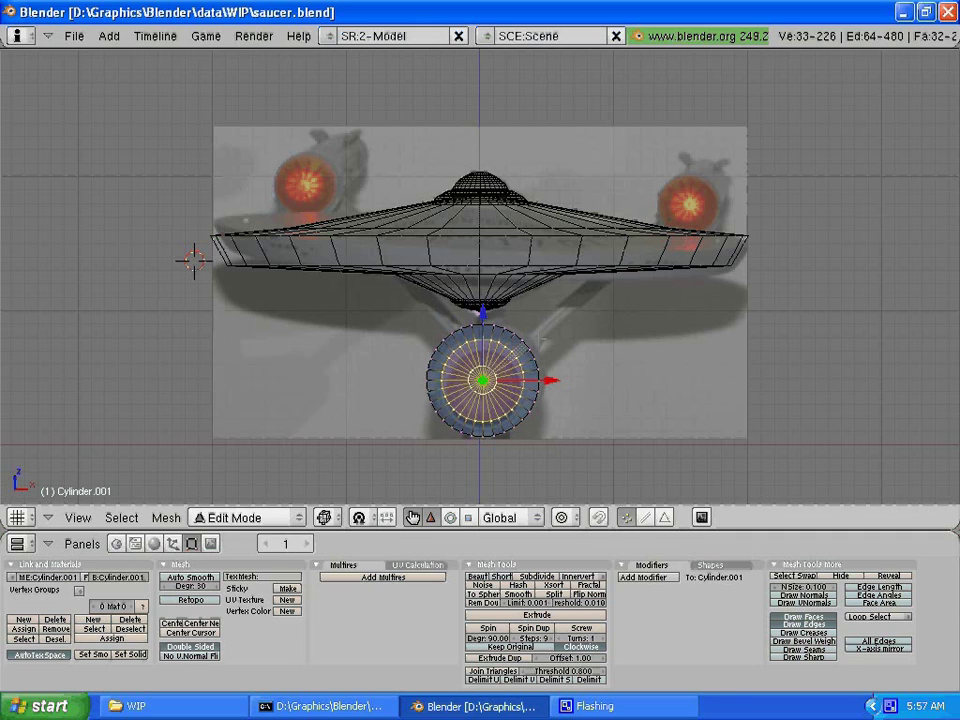
key("KP_3")
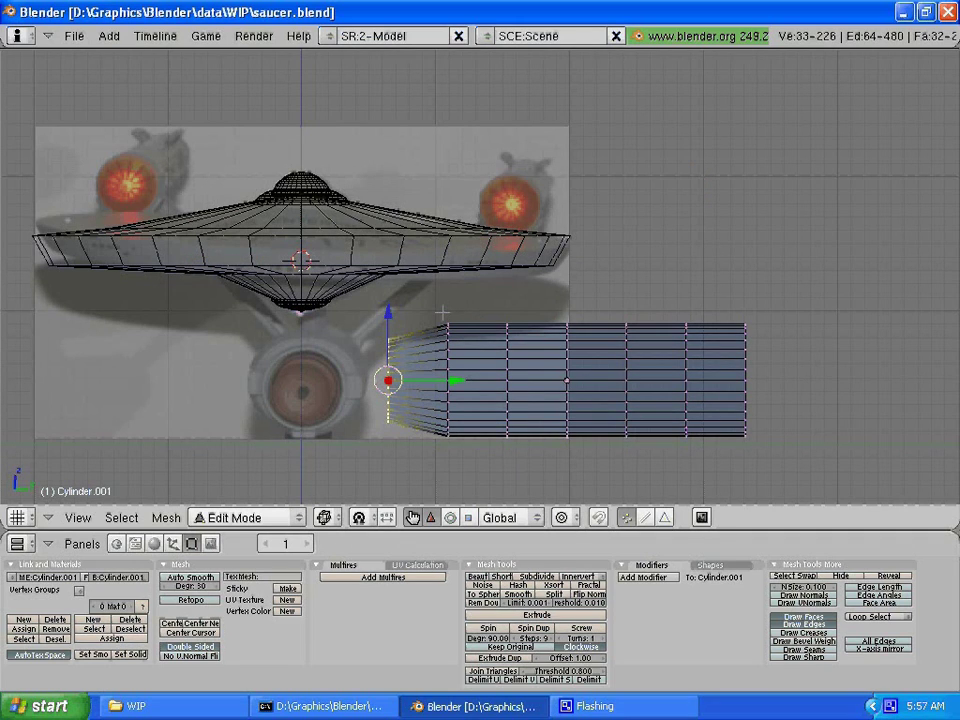
key("b")
key("Escape")
key("a")
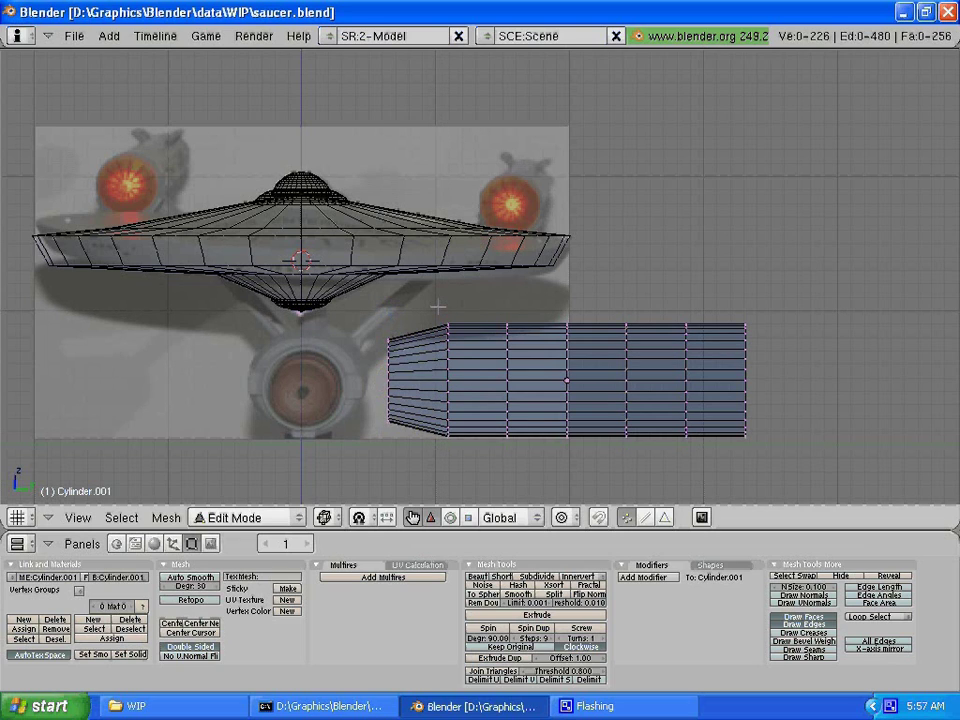
Step: Move the vertex ring just behind the front cap about 0.34 forward along global Y, scale it to about 0.72, and deselect it
key("b")
left_click_drag(437, 307, 466, 458)
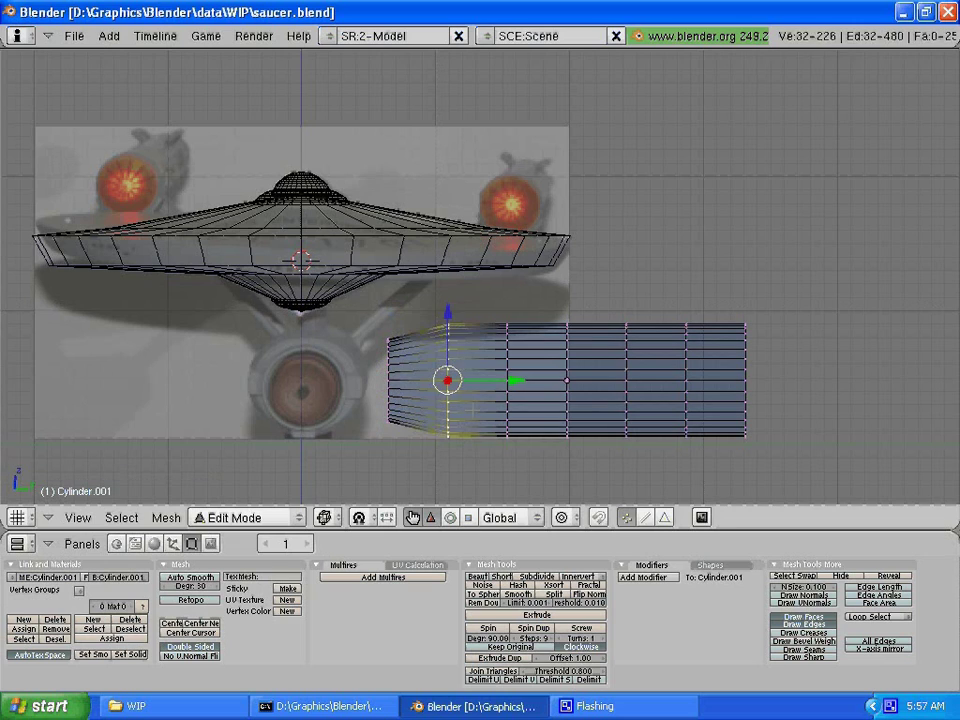
key("g")
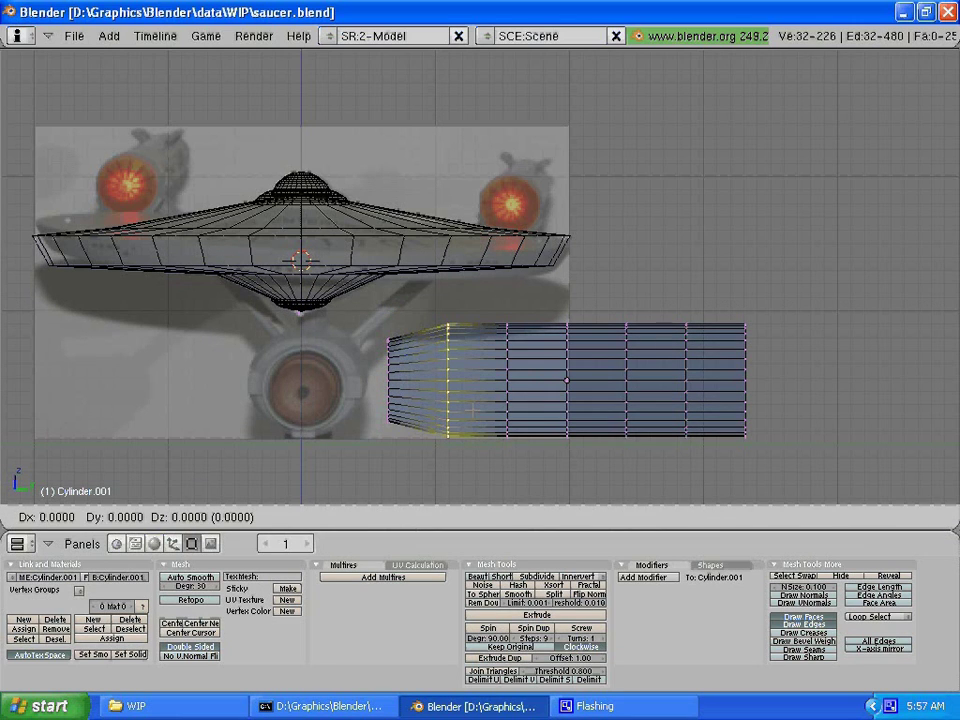
key("y")
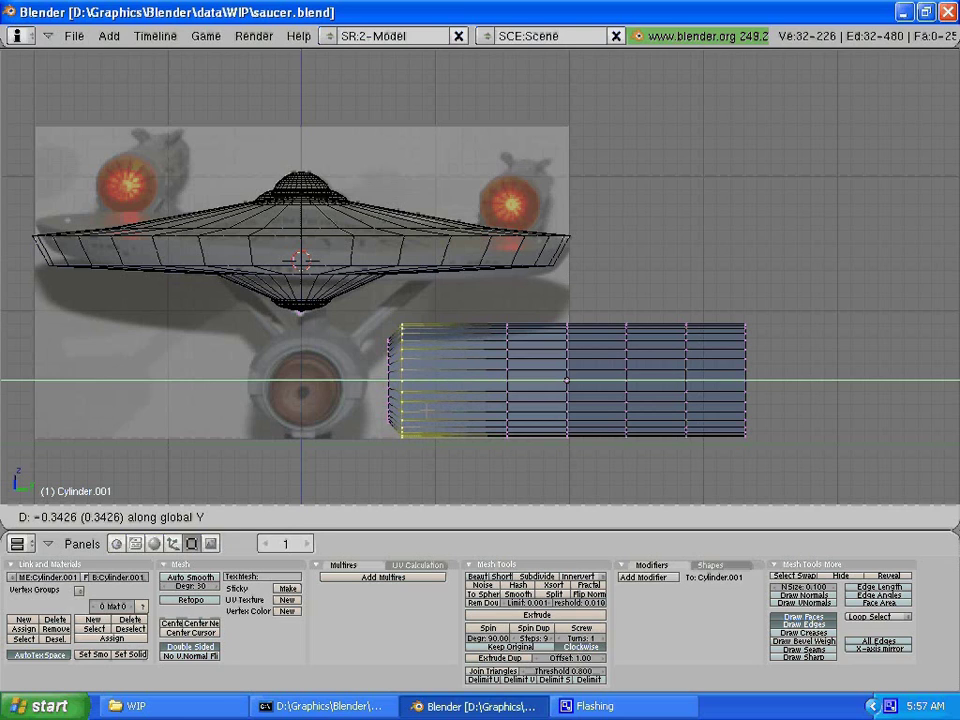
key("Return")
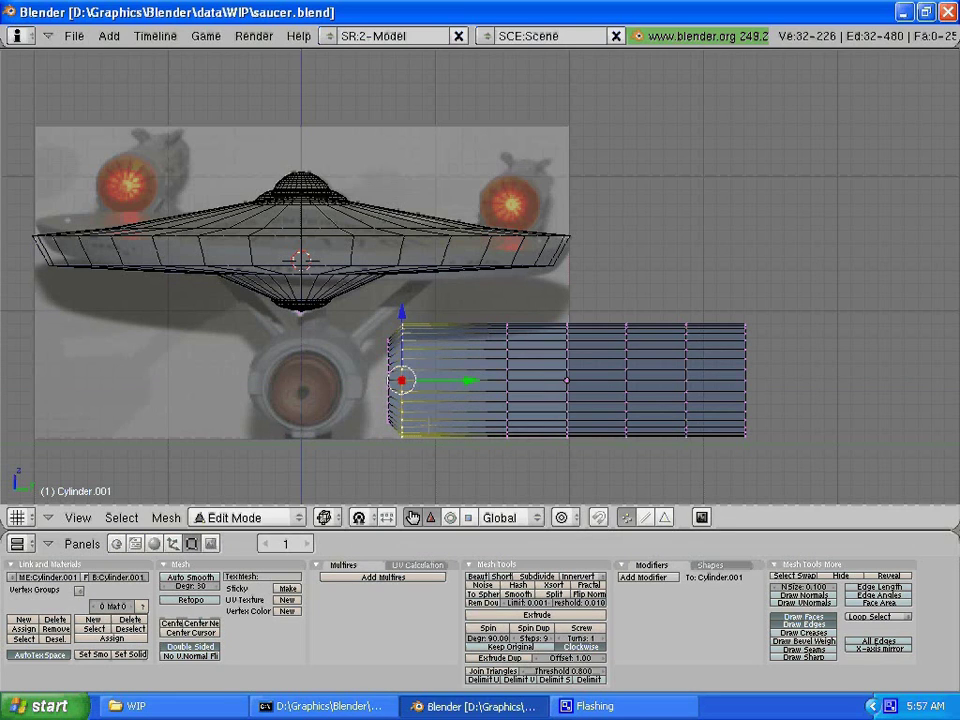
key("s")
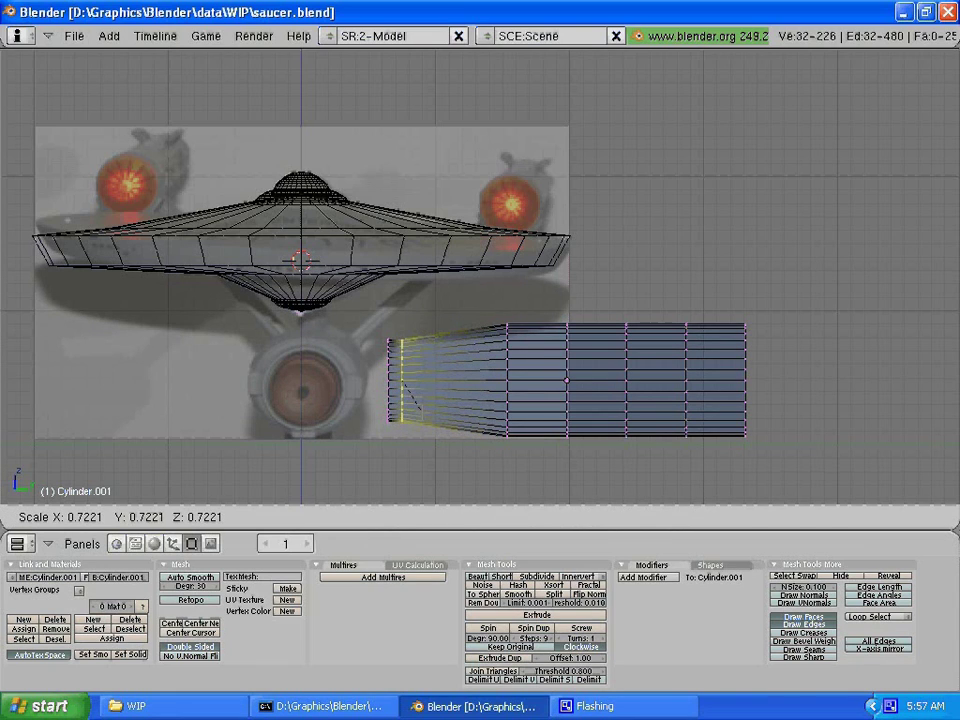
left_click(420, 412)
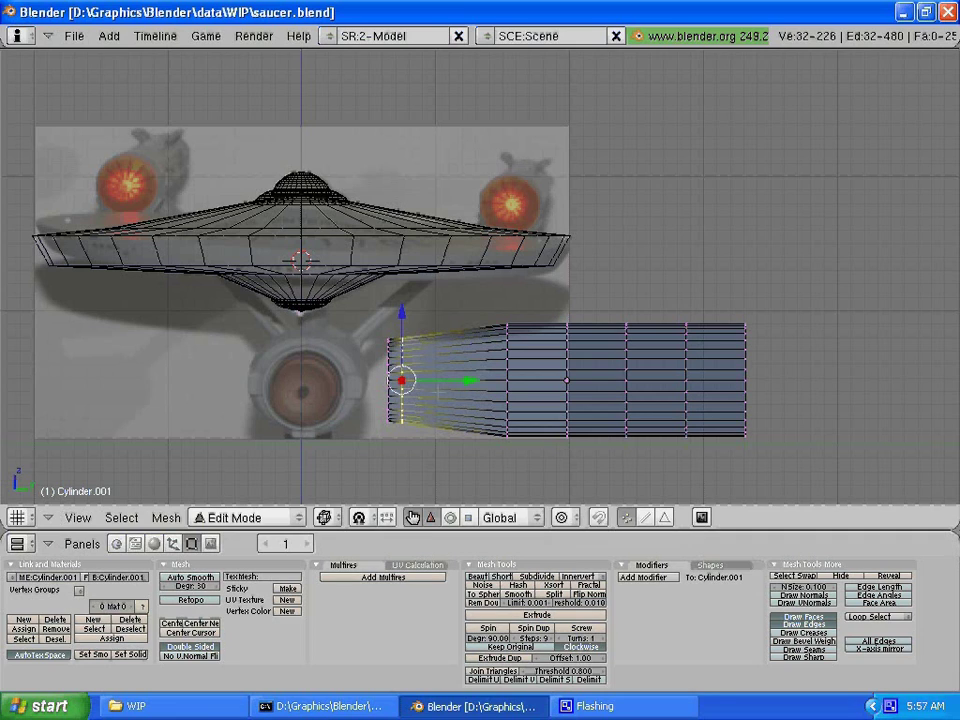
key("a")
Step: Select the third vertex ring from the front, move it about 0.55 forward along global Y, and clear the selection
right_click(500, 323)
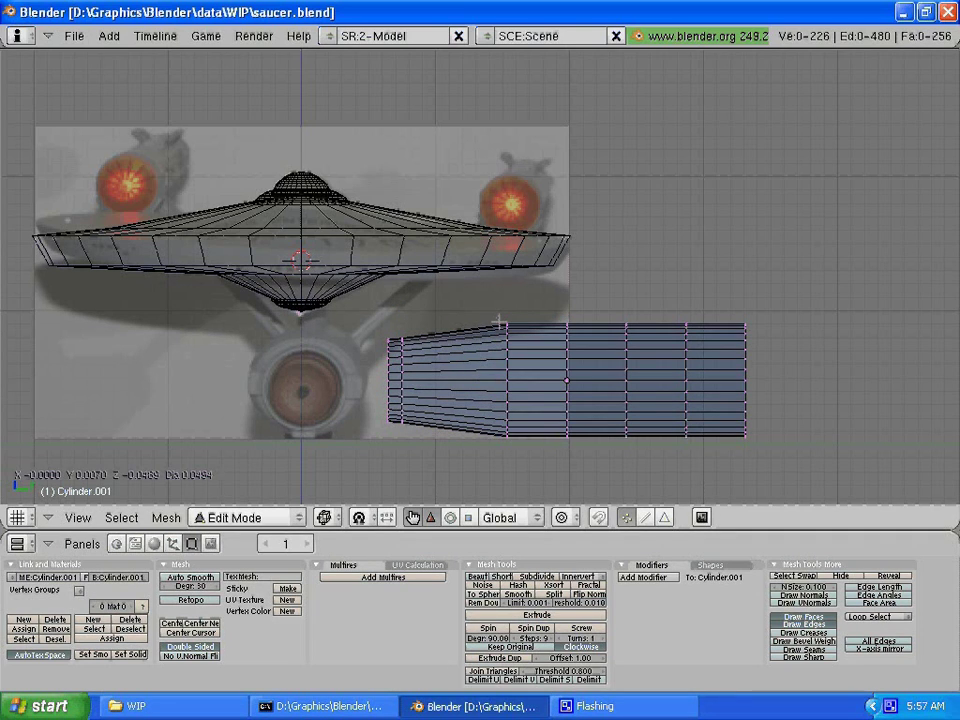
right_click_drag(500, 323, 522, 452)
key("ctrl+z")
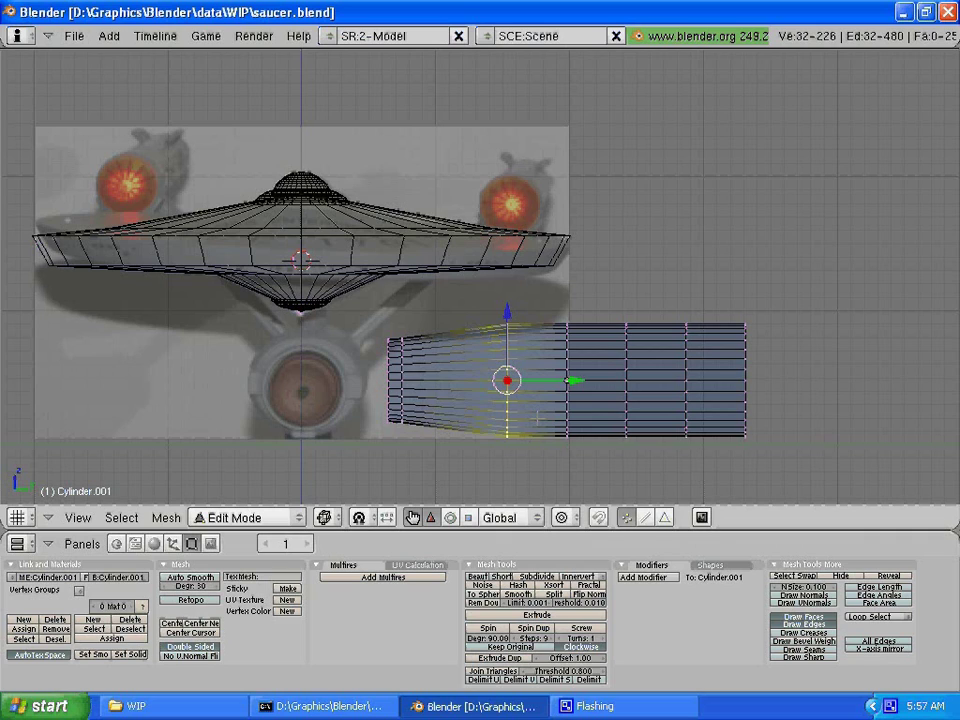
key("g")
key("y")
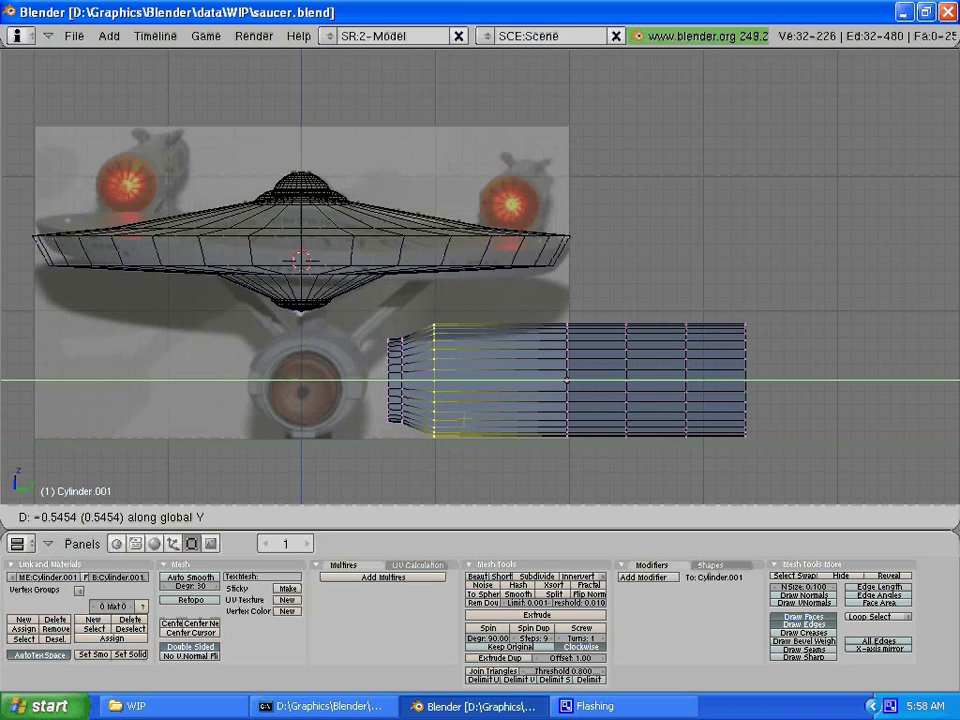
left_click(465, 416)
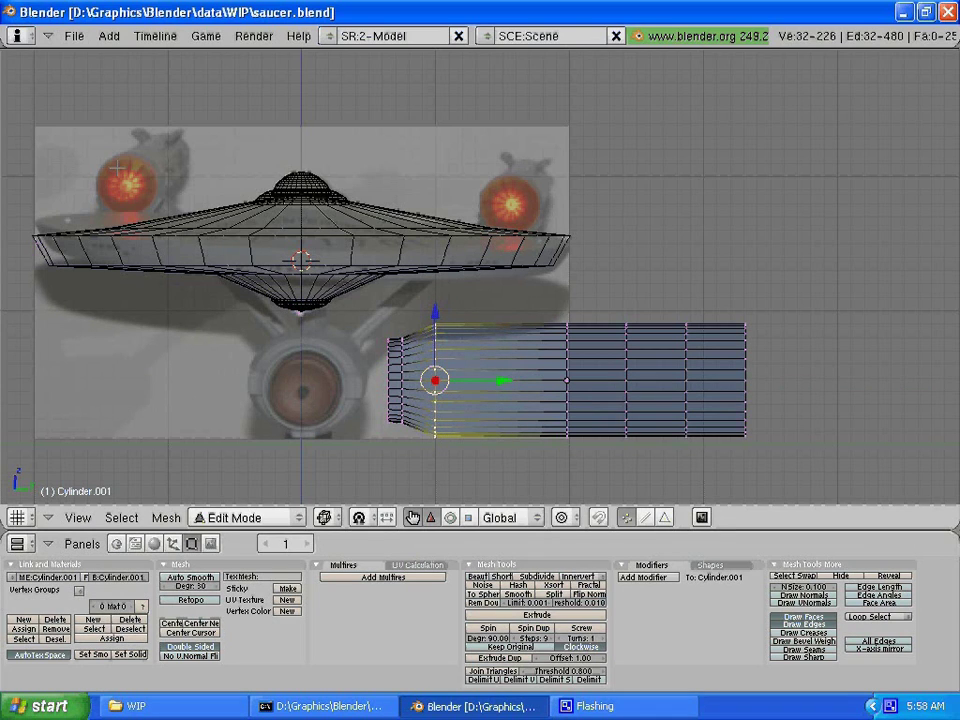
key("a")
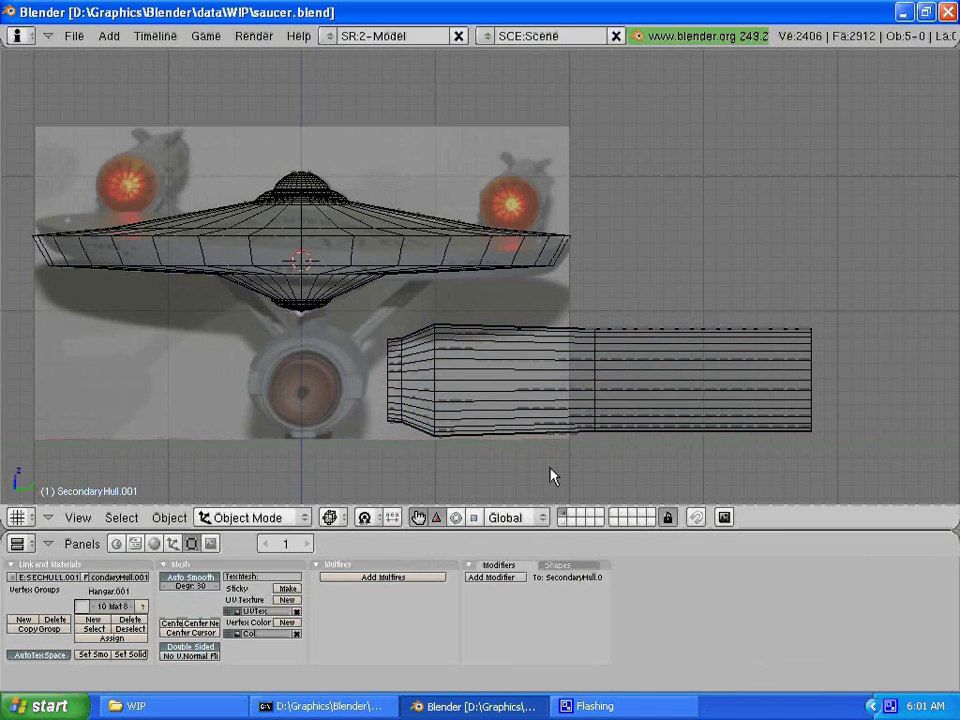
Step: Select the hull cylinder and, in Edit Mode, knife-cut a curved line across its lower rear section in the side view, leaving nothing selected
key("KP_1")
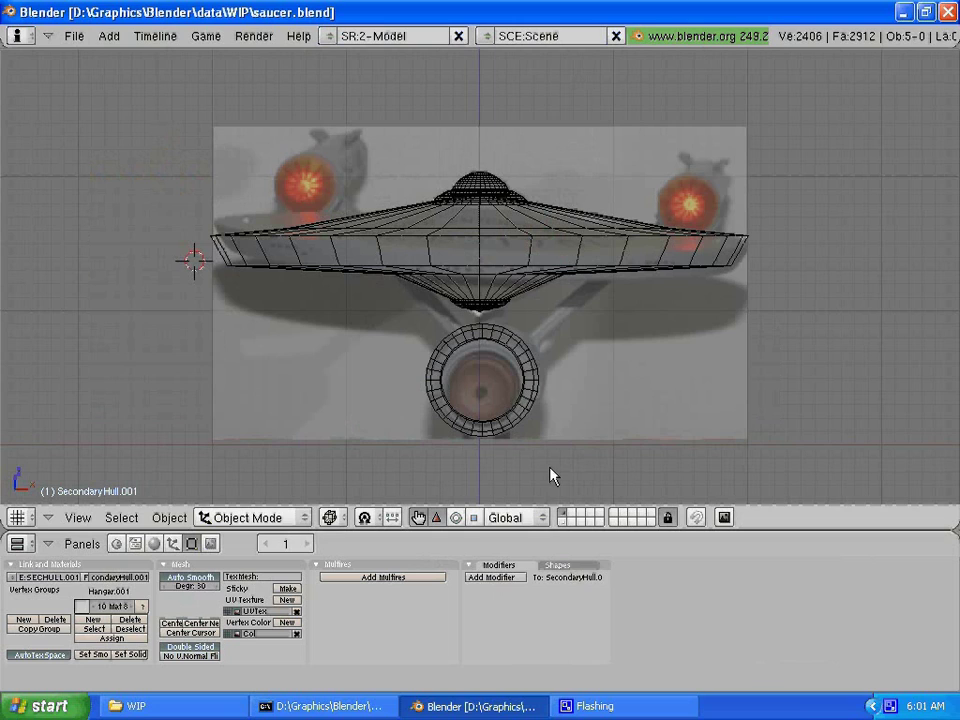
key("KP_3")
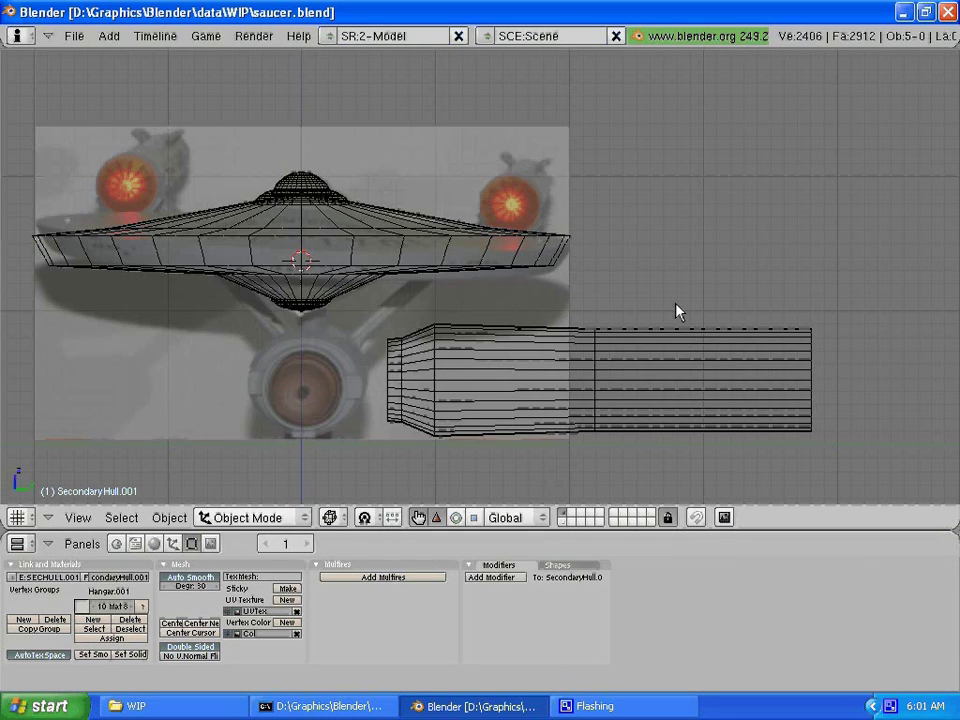
right_click(776, 357)
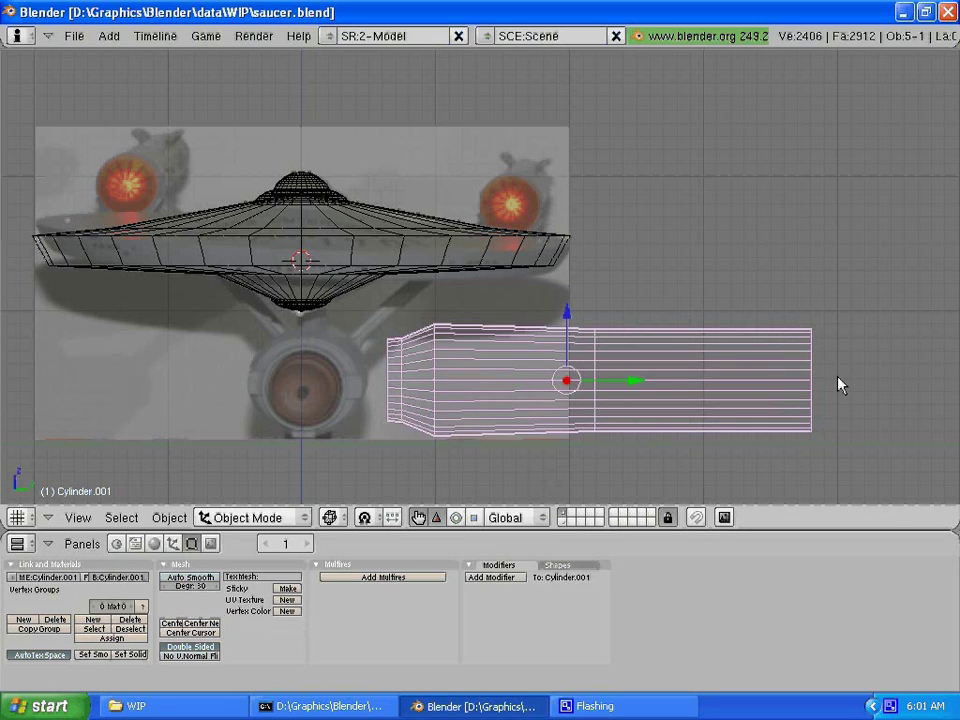
key("Tab")
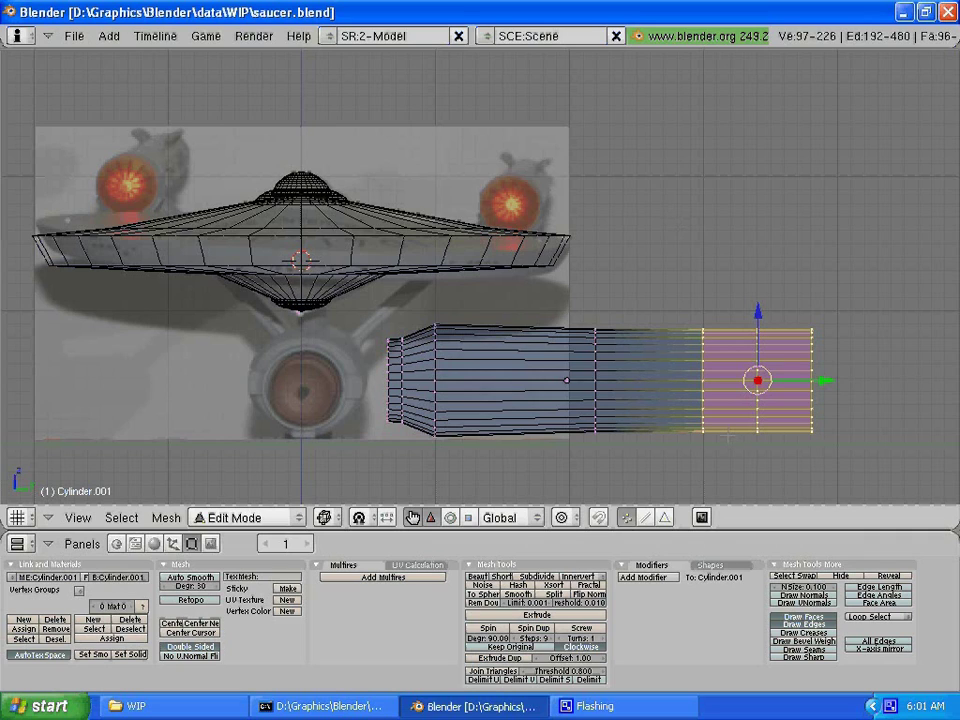
key("shift+k")
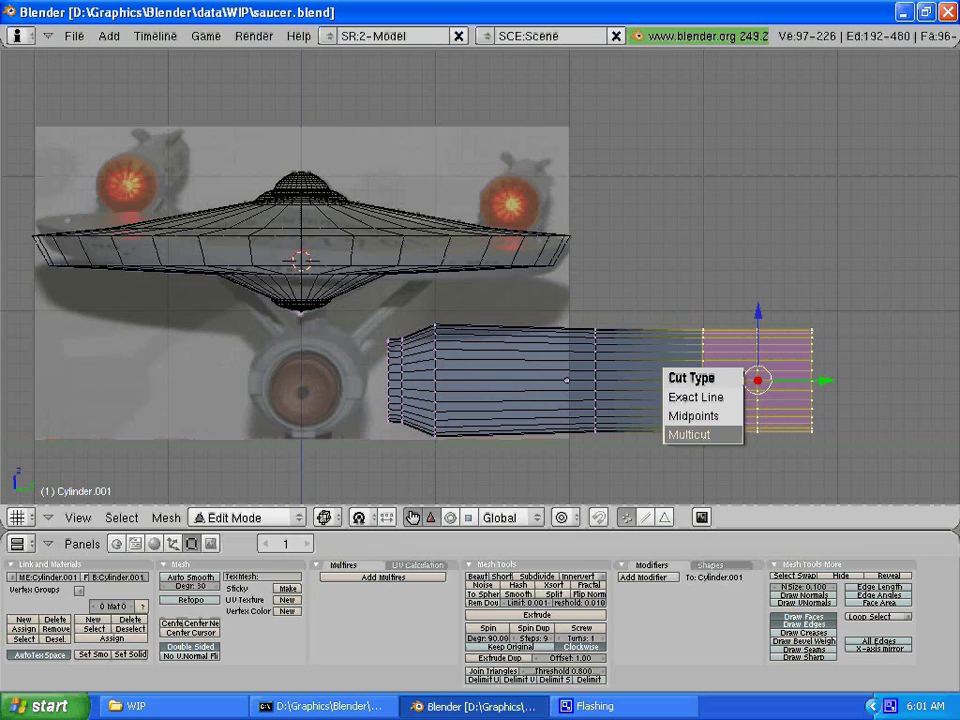
left_click(693, 415)
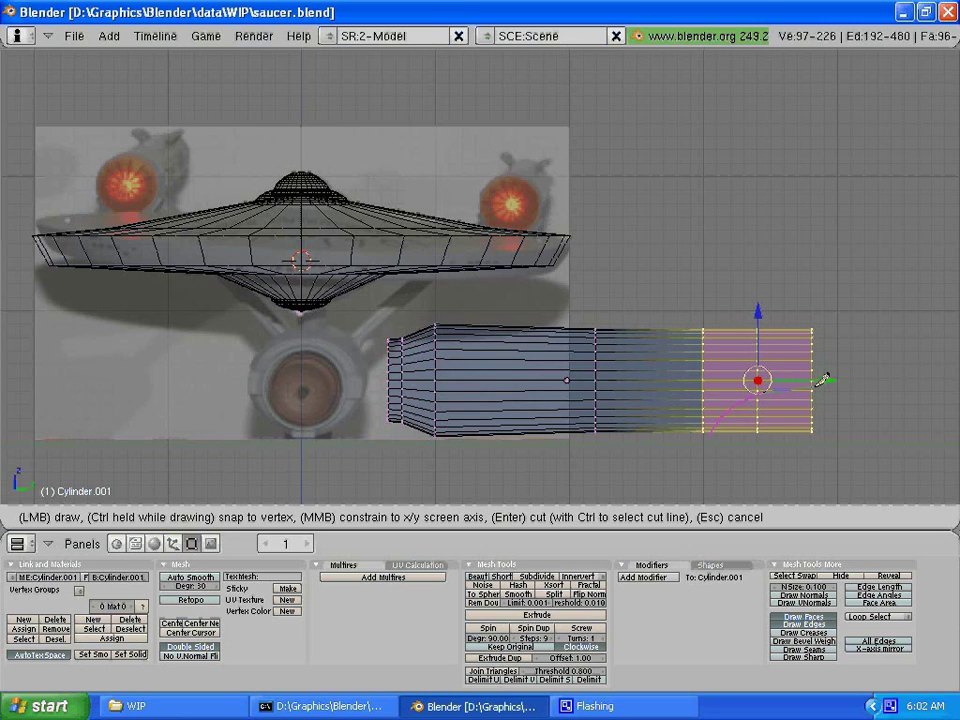
left_click_drag(818, 383, 840, 424)
key("Return")
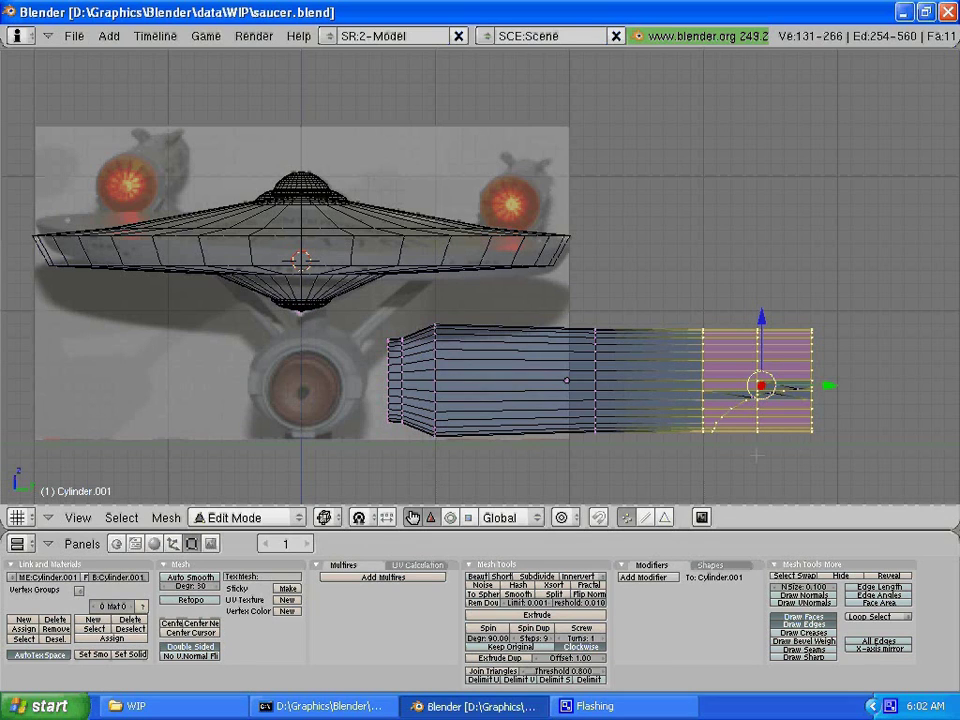
key("a")
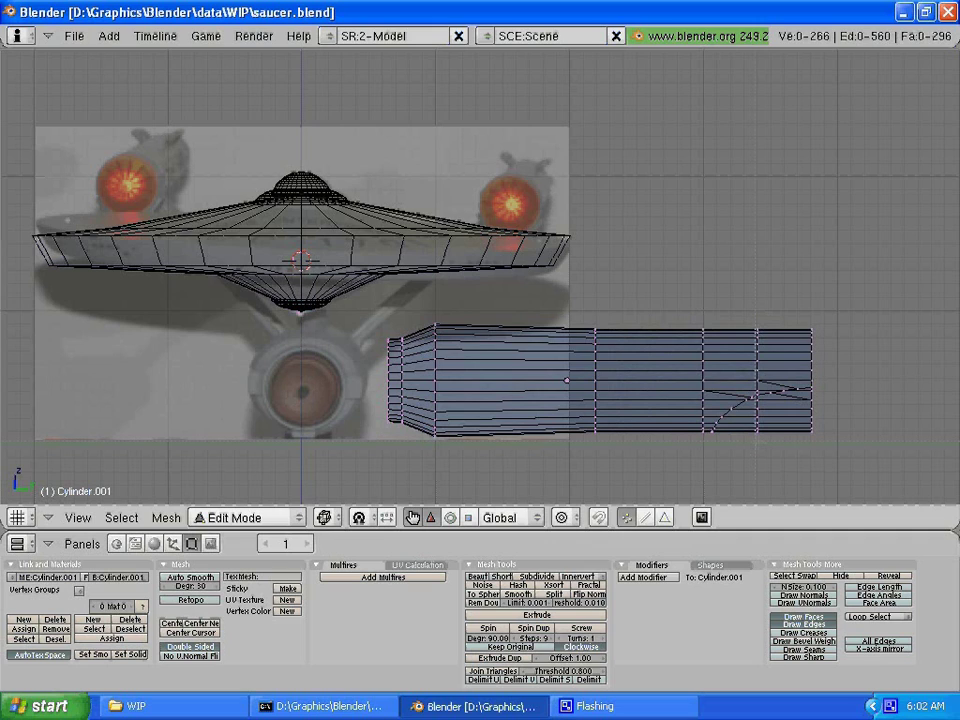
Step: Brush-select the vertices below the curved cut at the hull's rear underside and delete them
key("b")
key("b")
left_click_drag(770, 430, 845, 432)
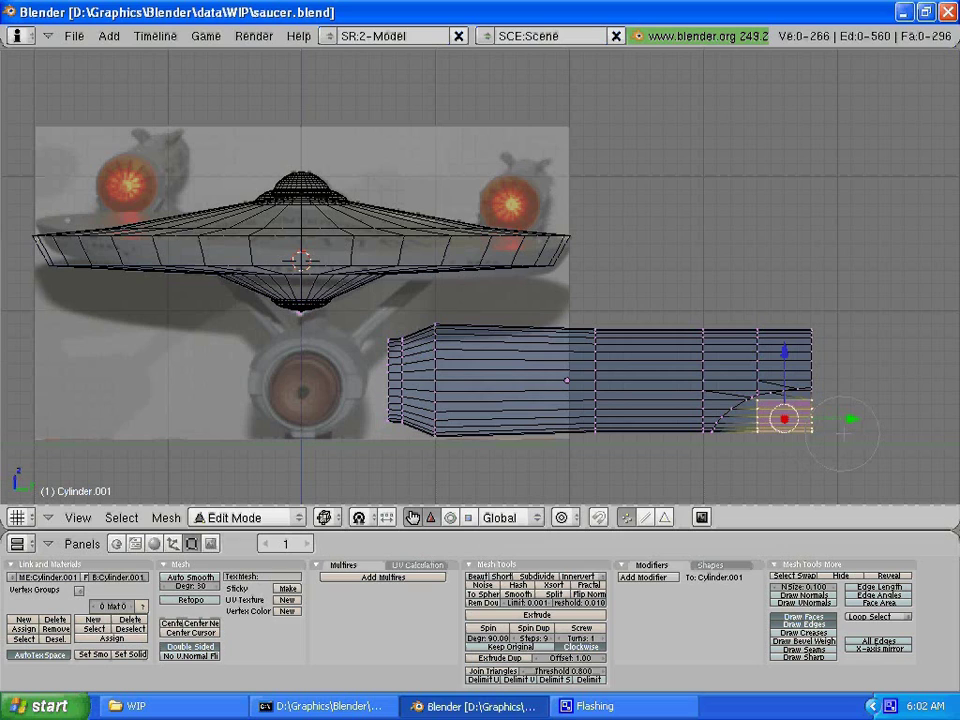
key("Escape")
key("x")
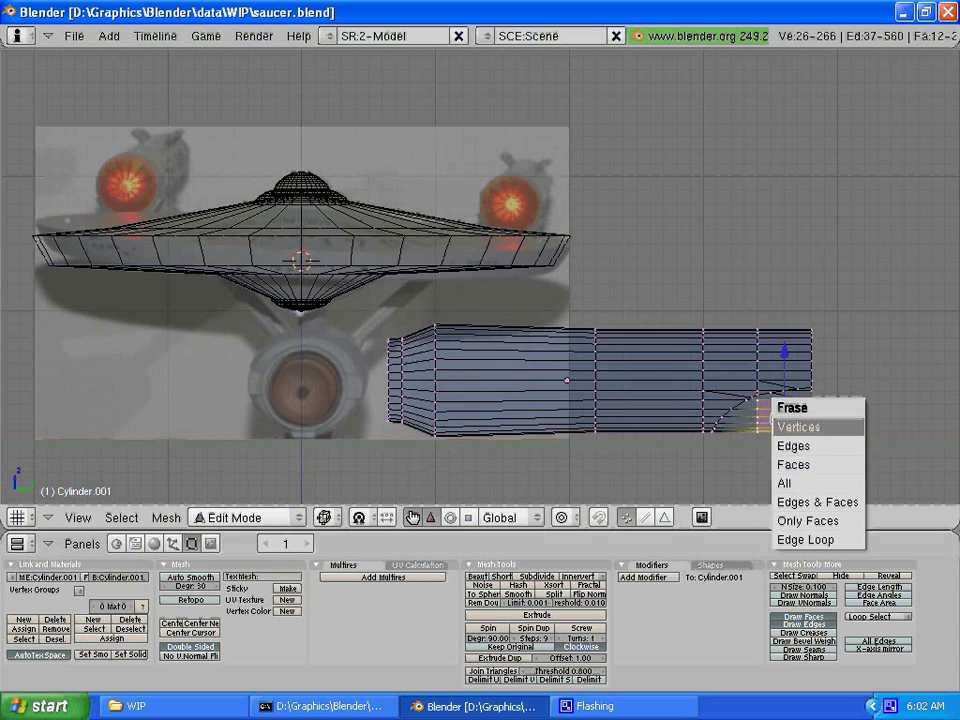
left_click(848, 428)
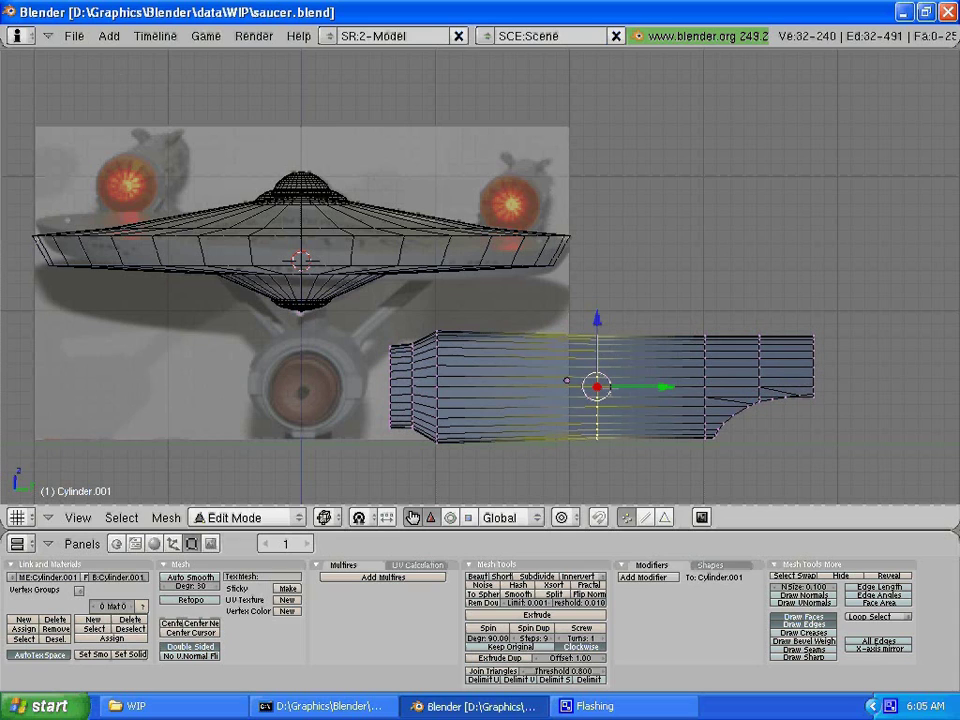
Step: Move the selected vertex ring at the hull's middle about 0.36 forward along global Y
key("g")
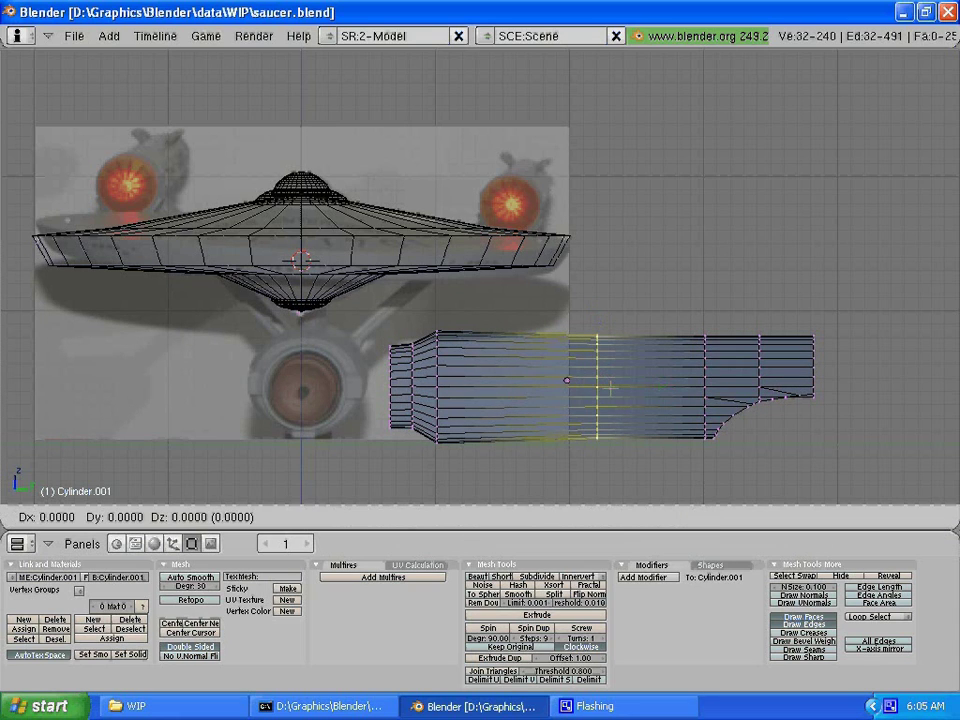
key("y")
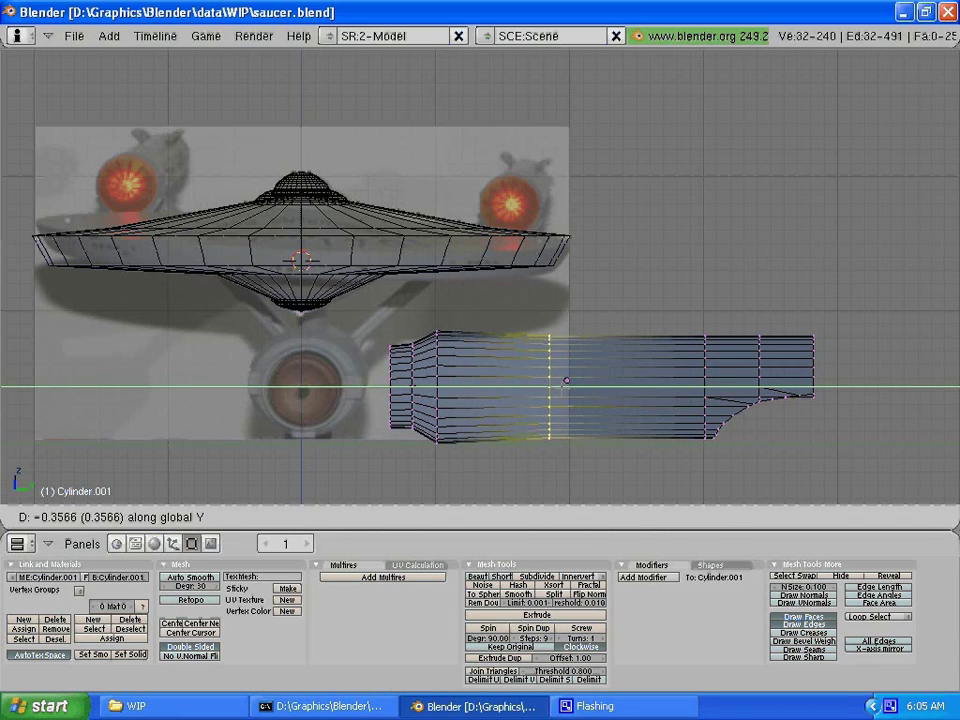
left_click(566, 381)
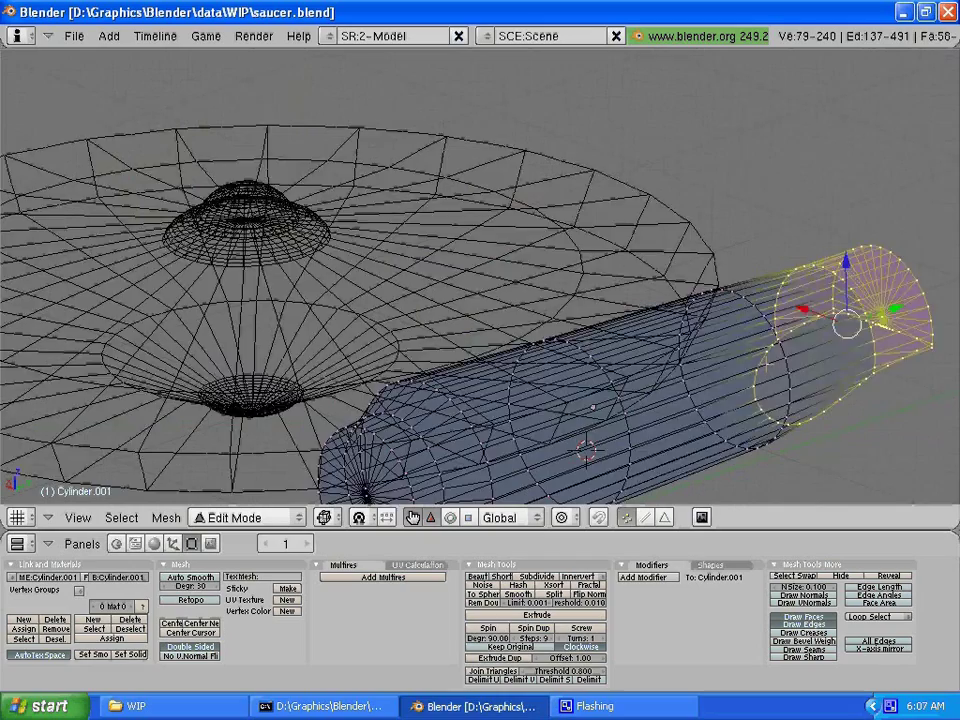
Step: Clear the selection, then select two opposite vertices across the open cutout at the hull's rear underside and join them with an edge
middle_click_drag(690, 460, 727, 491)
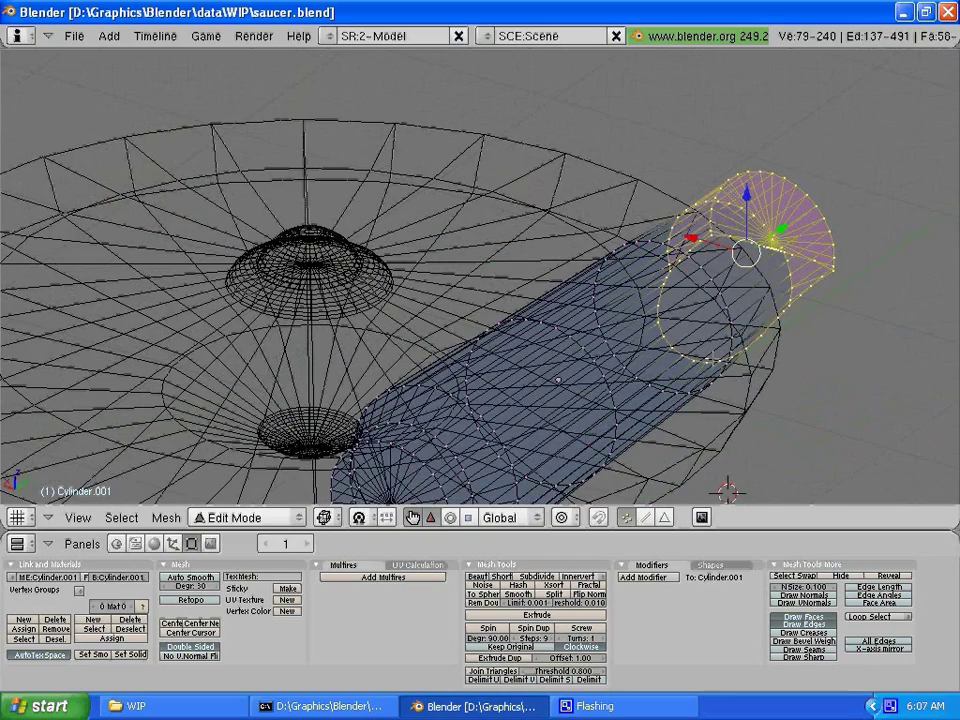
scroll(827, 375, "up", 2)
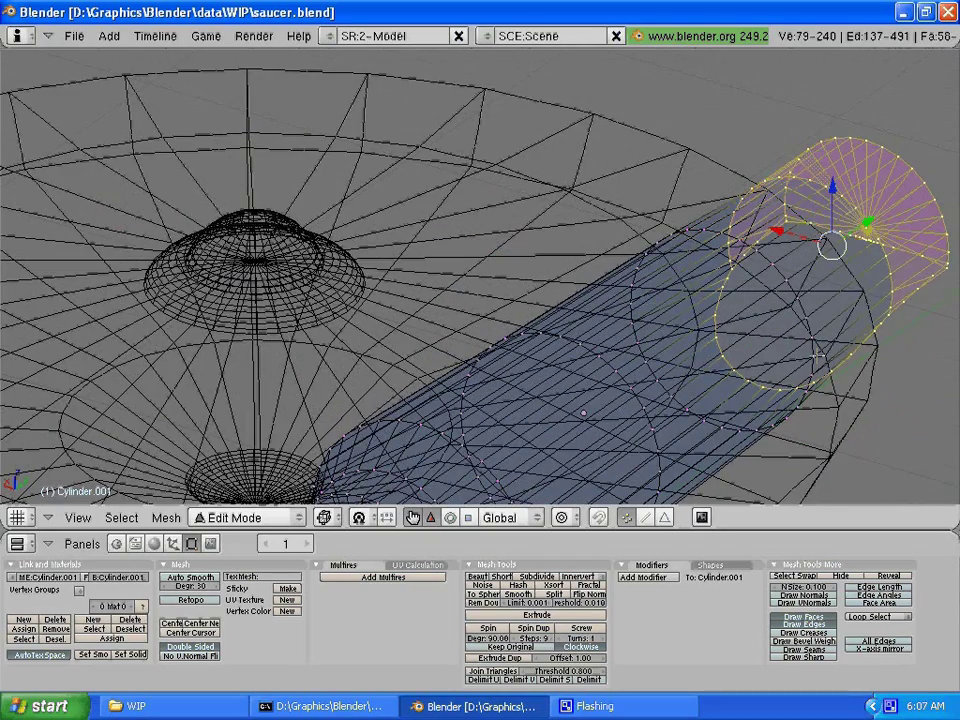
middle_click_drag(827, 375, 736, 348)
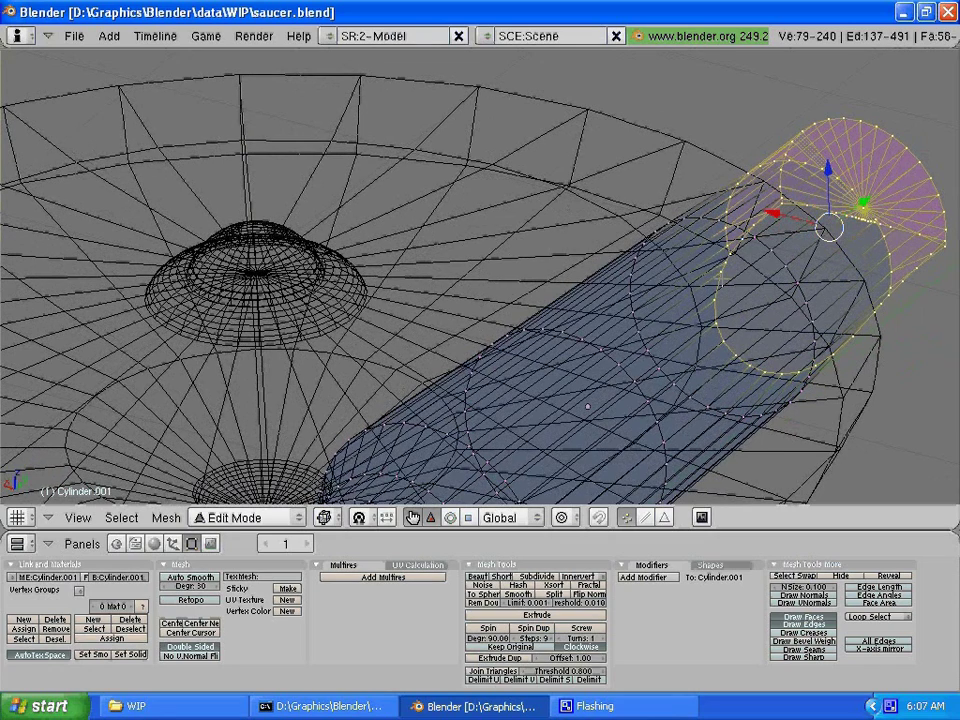
key("Tab")
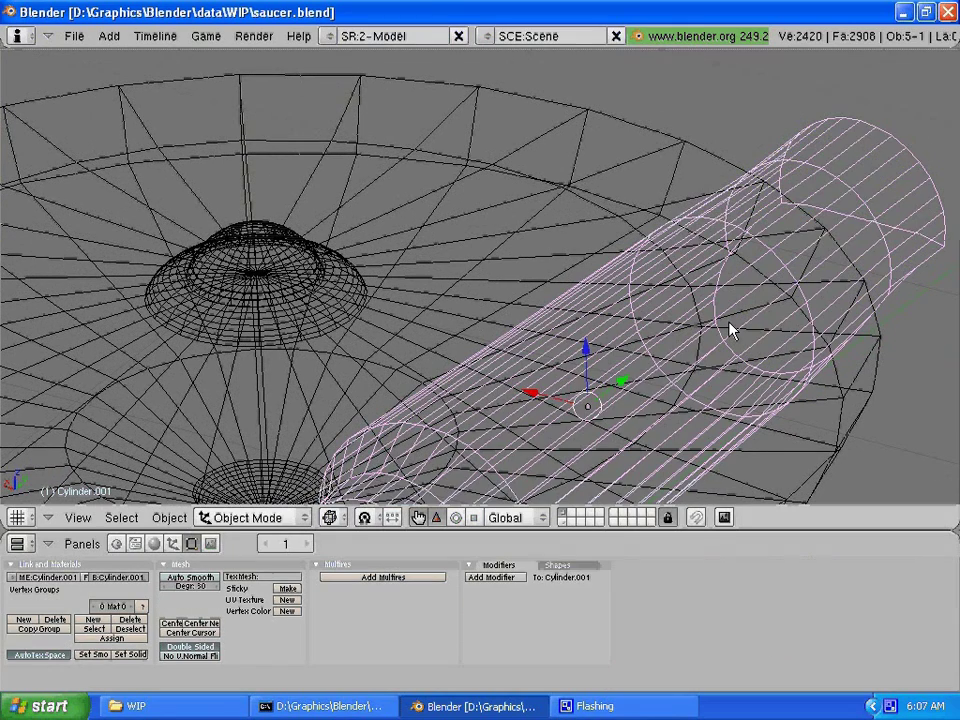
key("Tab")
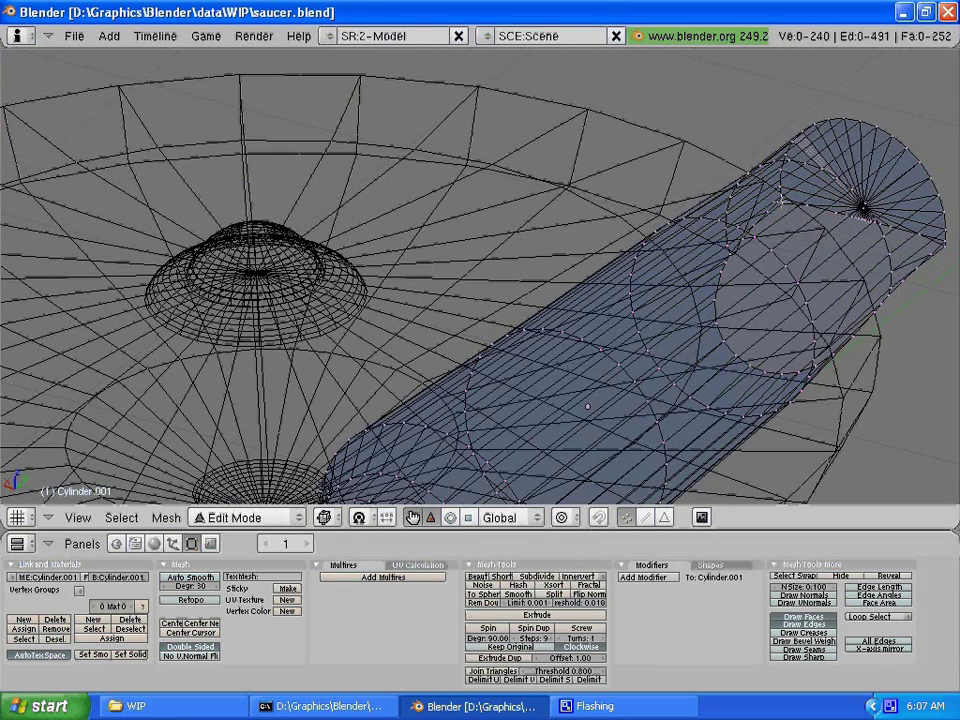
right_click(781, 203)
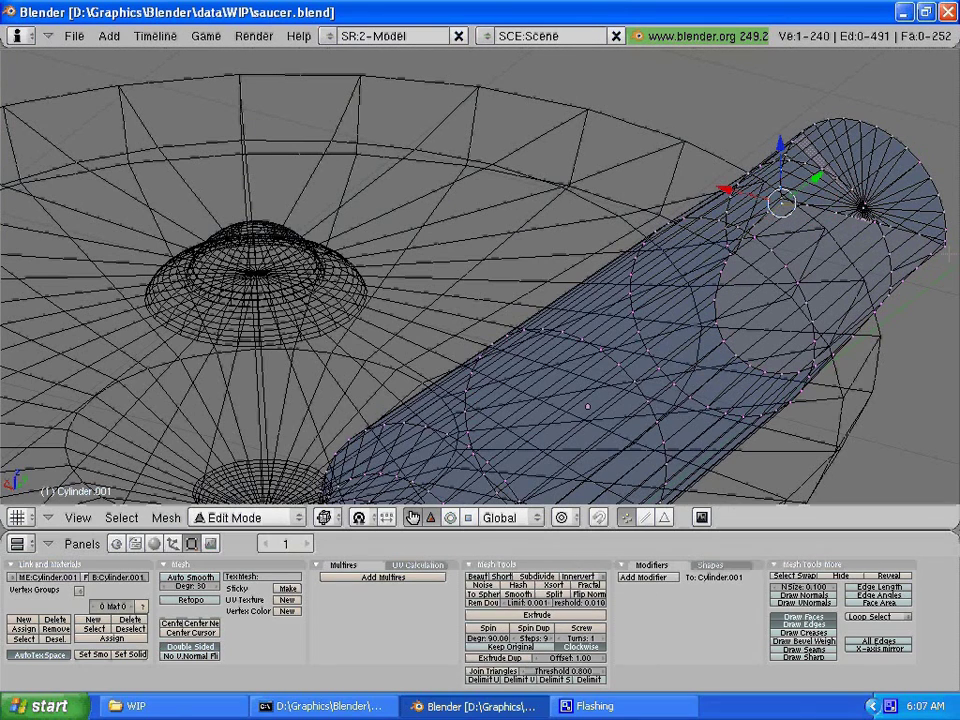
middle_click_drag(781, 203, 690, 300)
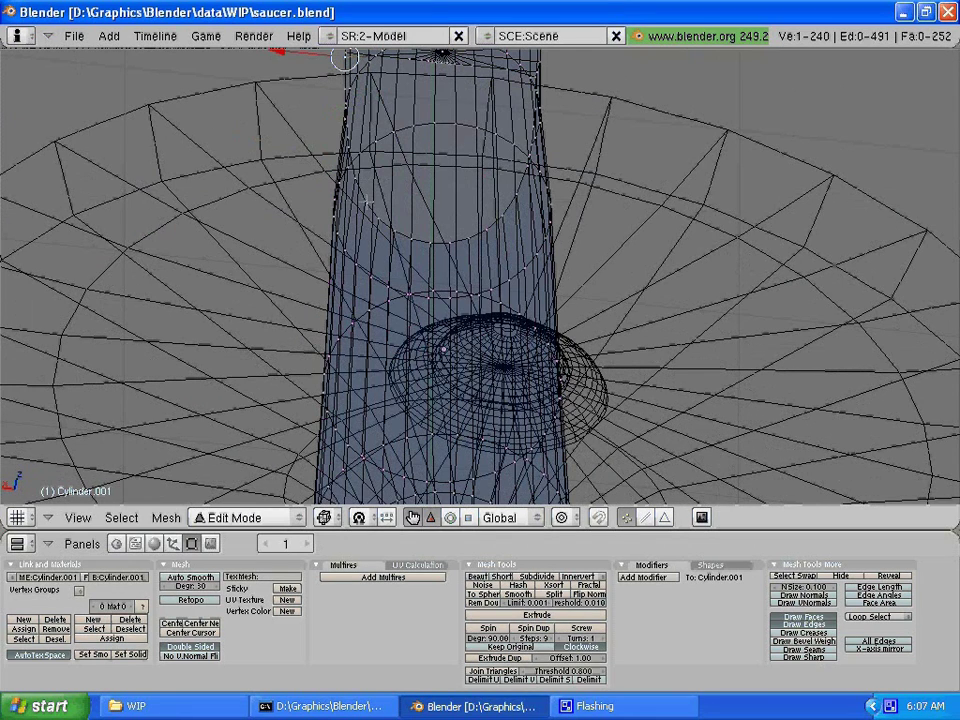
right_click(364, 199)
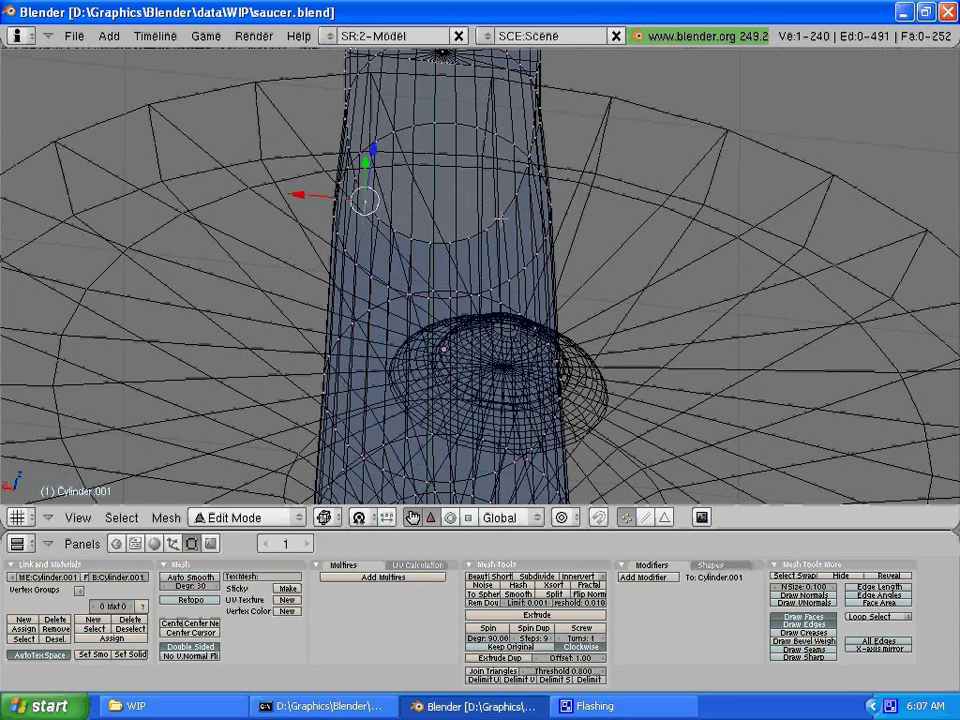
right_click(498, 214, "shift")
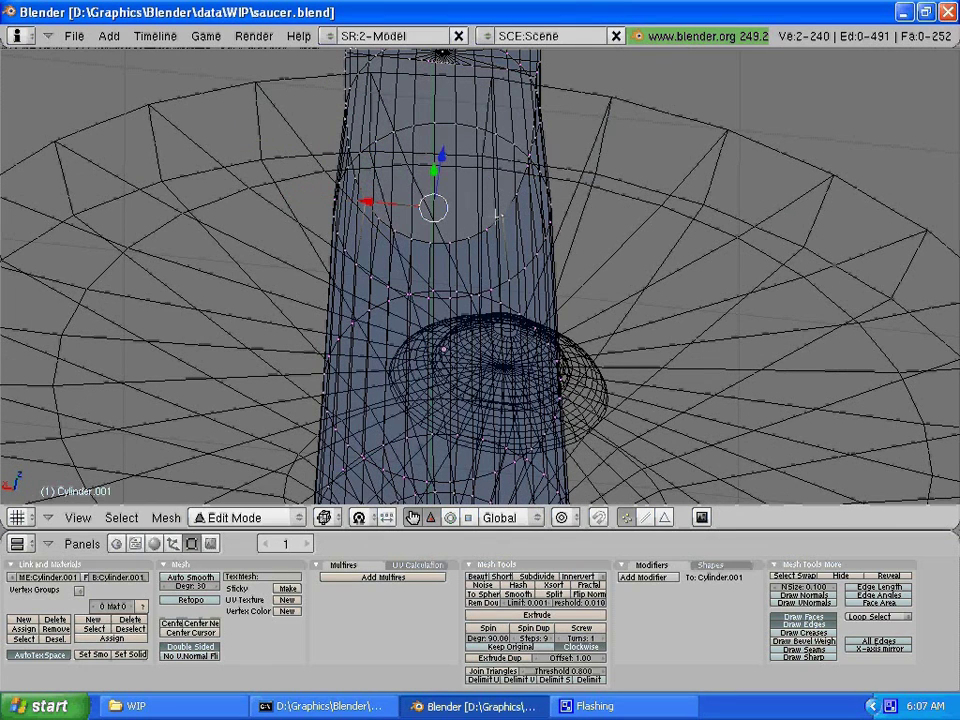
key("f")
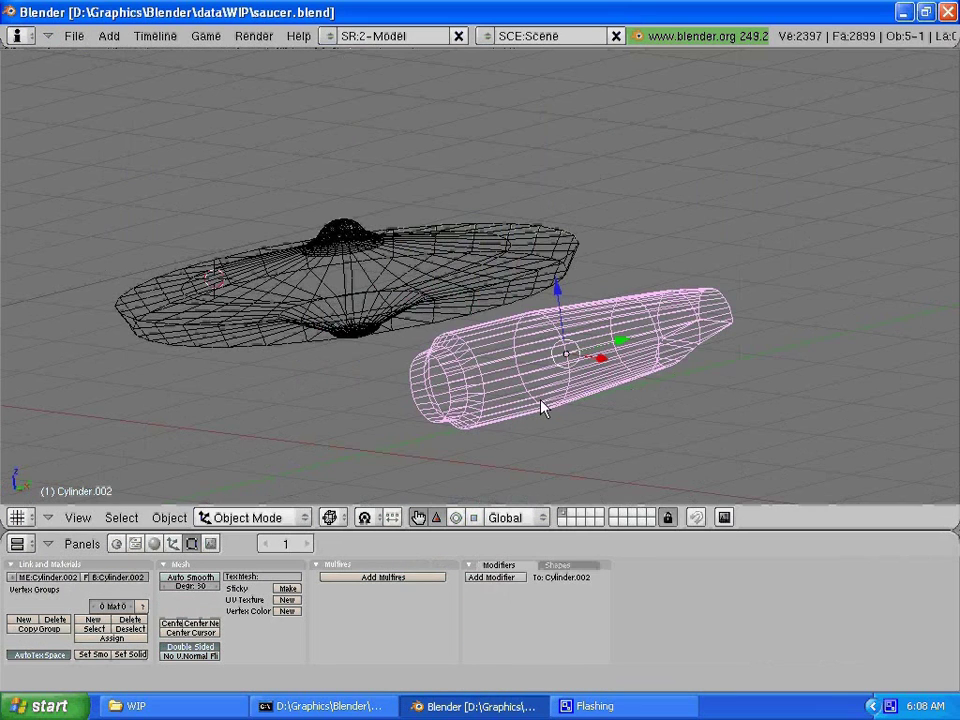
Step: Enter Edit Mode on the hull cylinder and select all of its vertices
key("Tab")
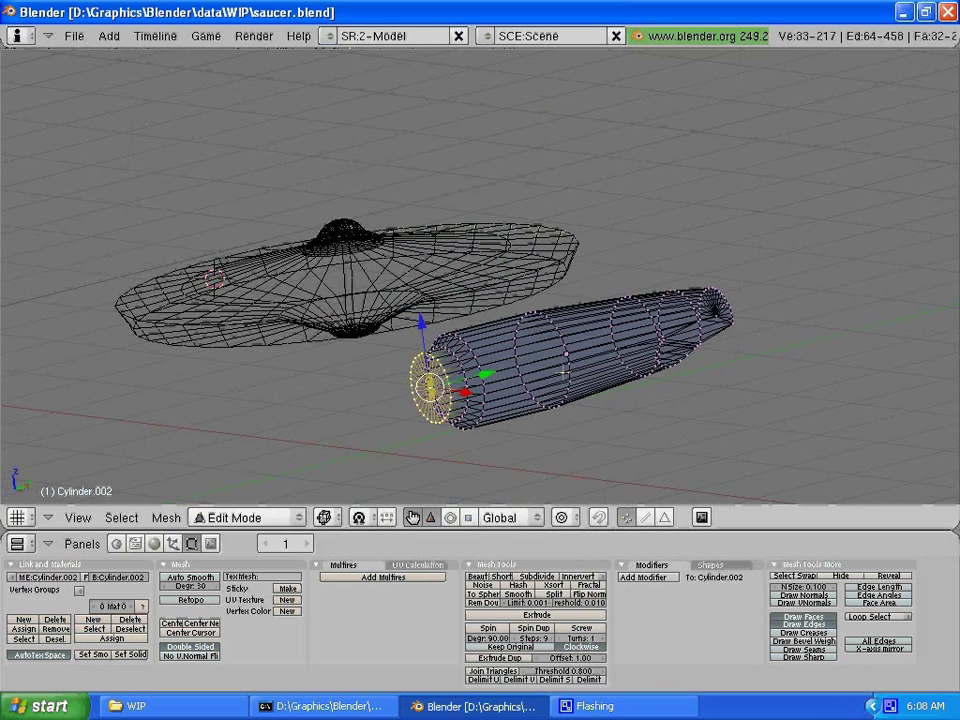
middle_click_drag(563, 371, 592, 396)
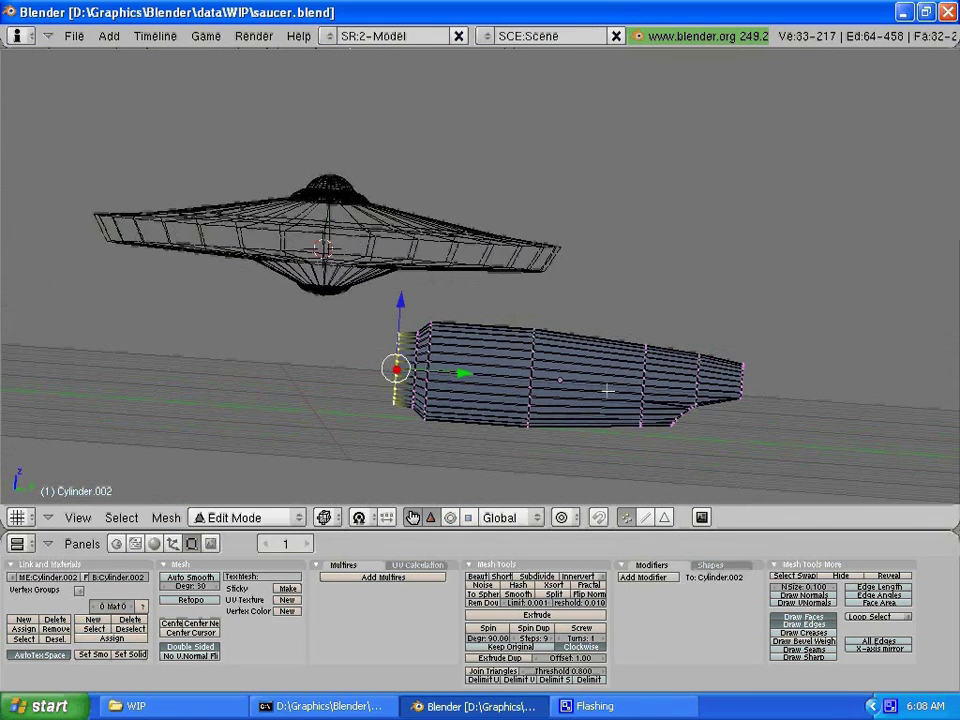
key("a")
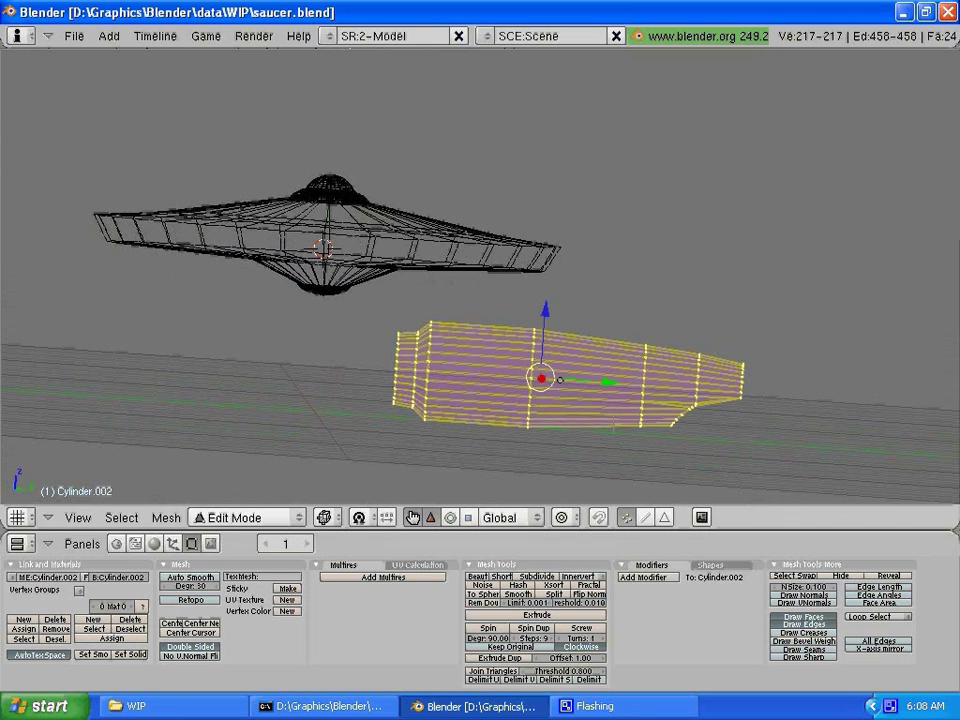
middle_click_drag(592, 396, 603, 415)
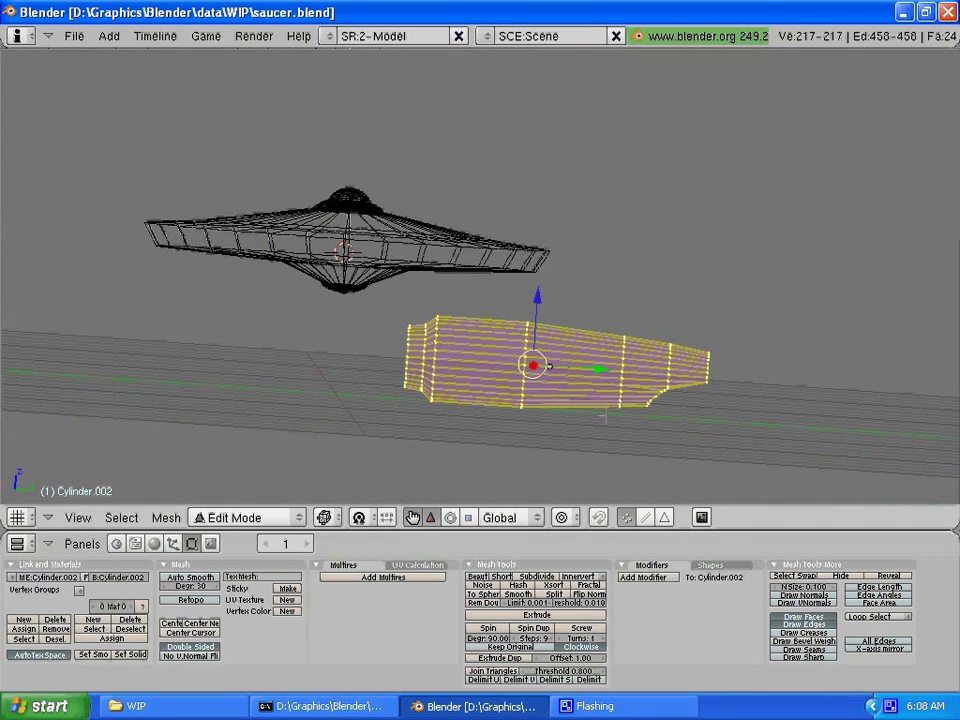
Step: Add a mesh cylinder with 32 vertices, radius 1.00, depth 2.00 and capped ends for the neck
key("KP_1")
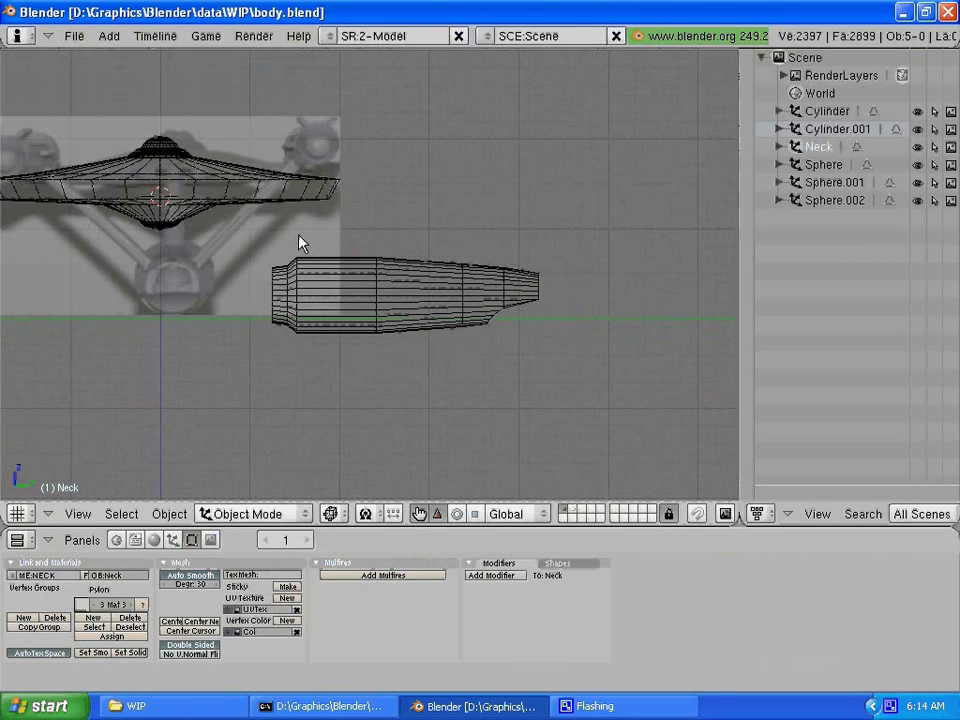
scroll(300, 243, "up", 1)
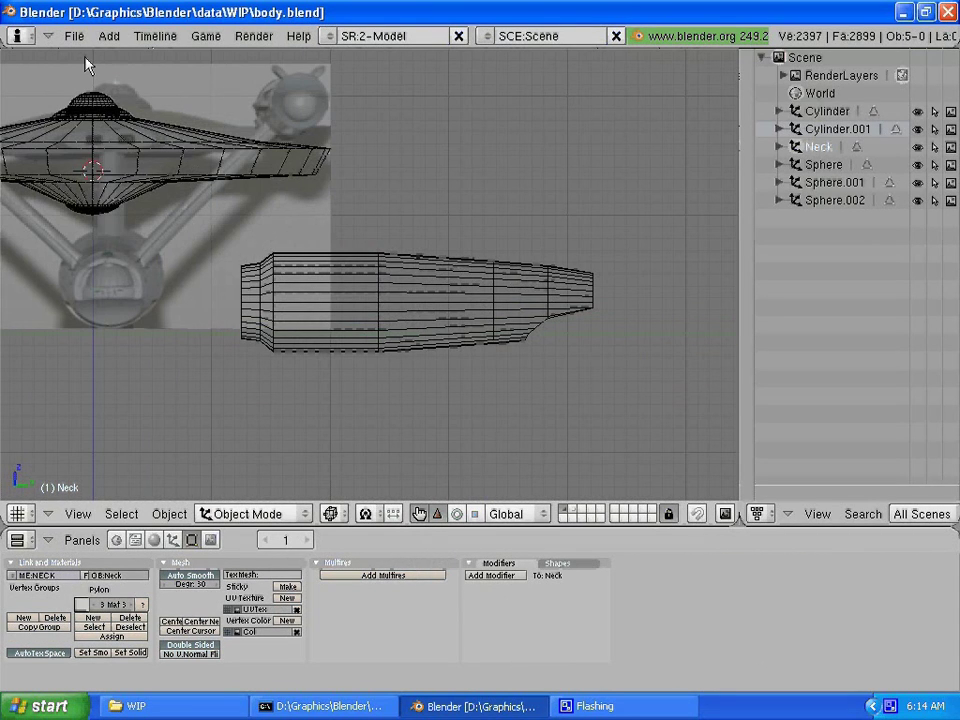
left_click(109, 36)
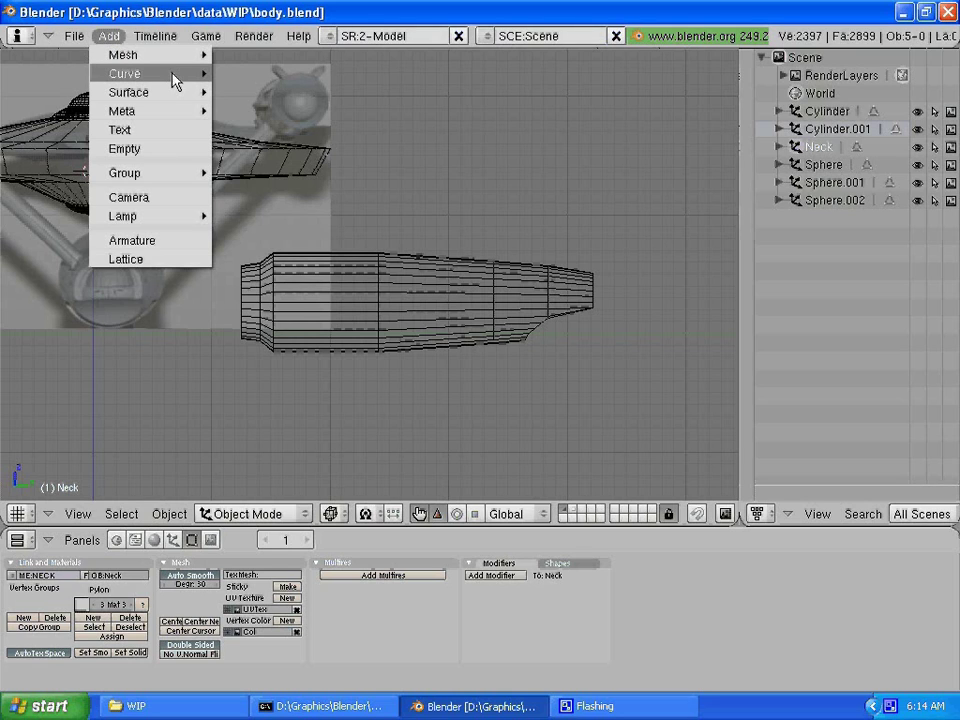
mouse_move(214, 57)
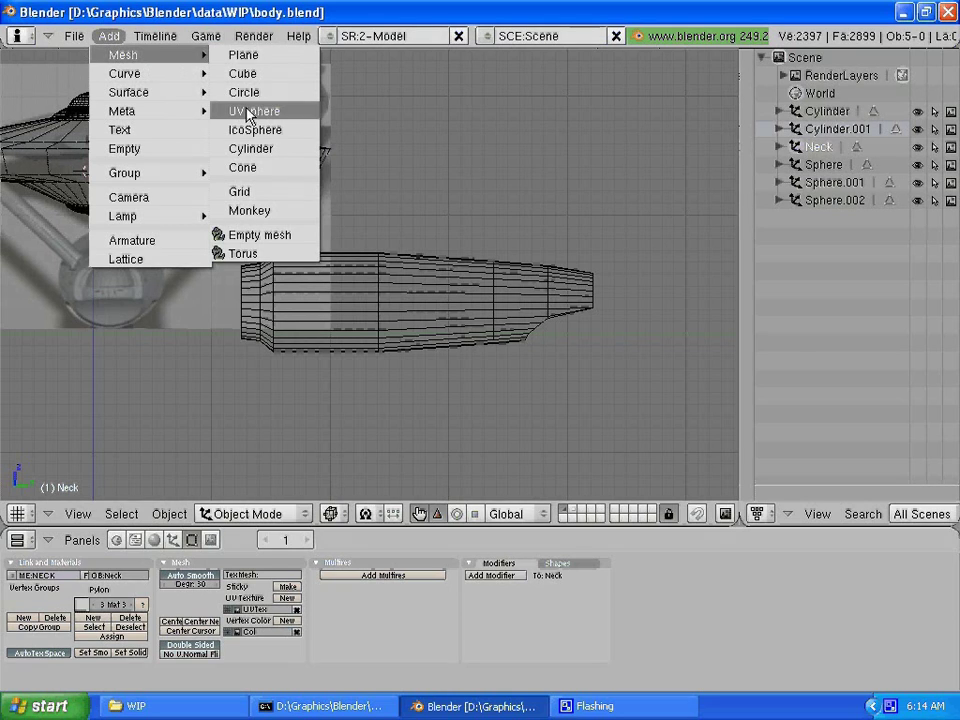
left_click(252, 149)
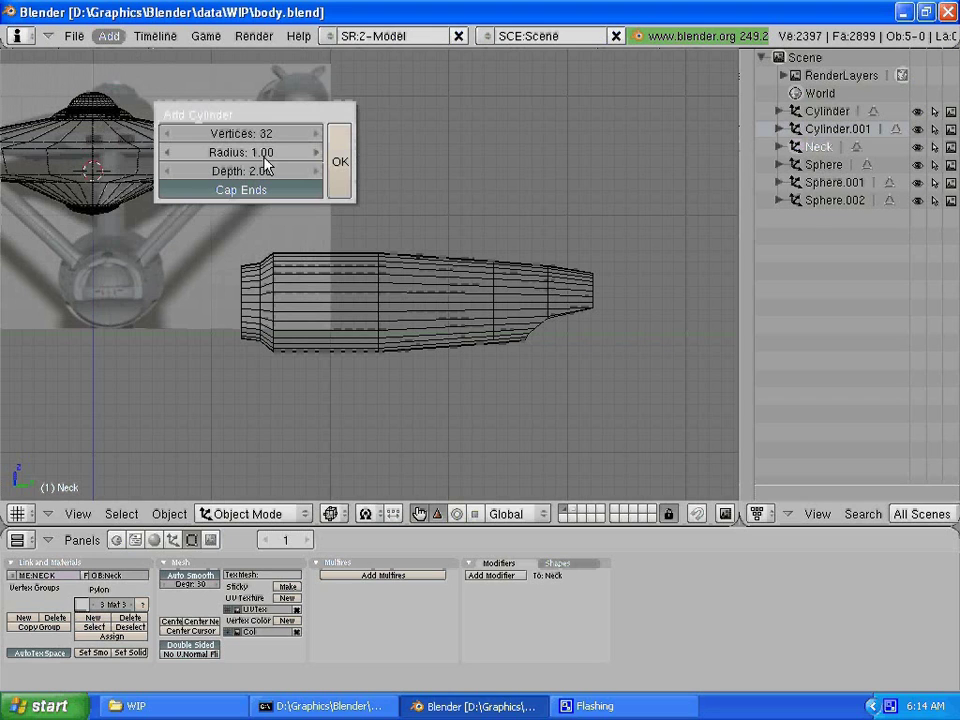
left_click(339, 164)
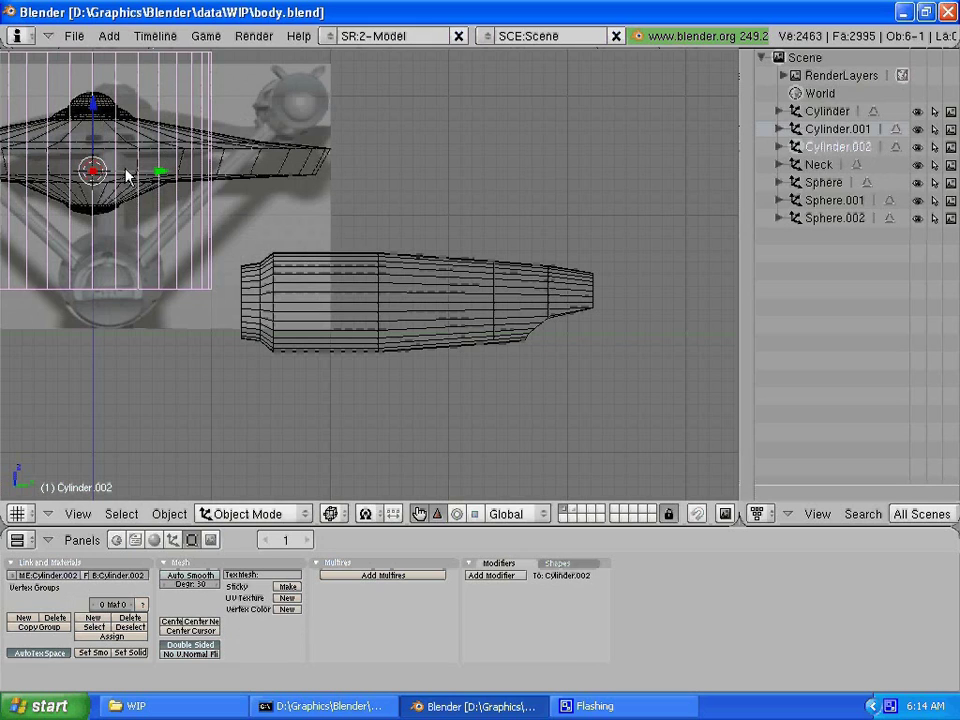
Step: Move the new cylinder onto the hull's front end in the side view and scale it to about two thirds of its size
key("g")
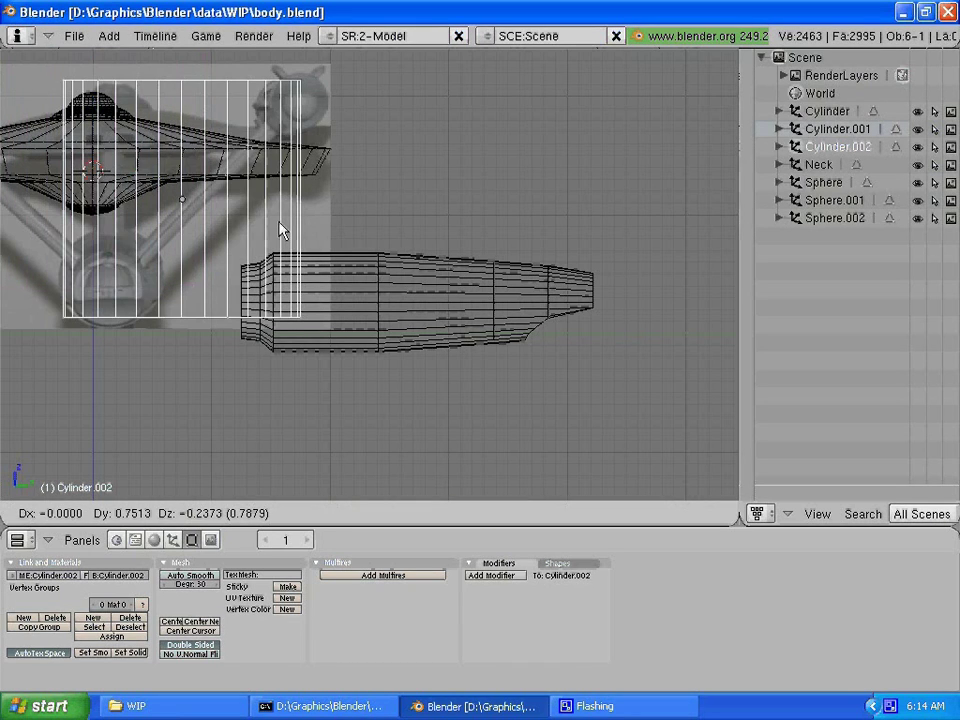
left_click(270, 296)
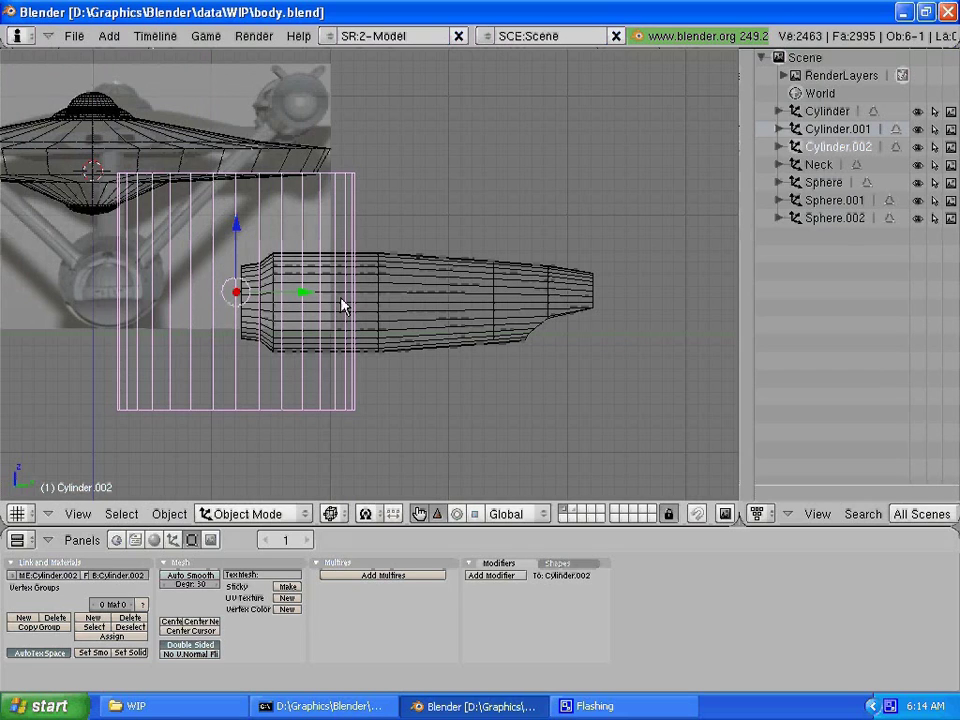
key("s")
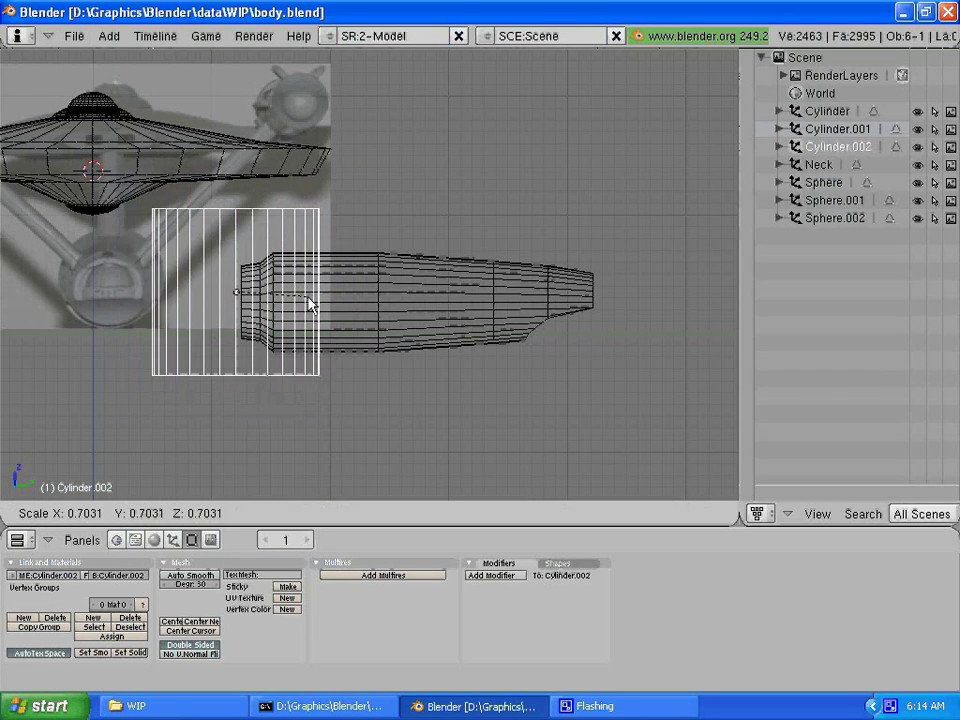
left_click(307, 305)
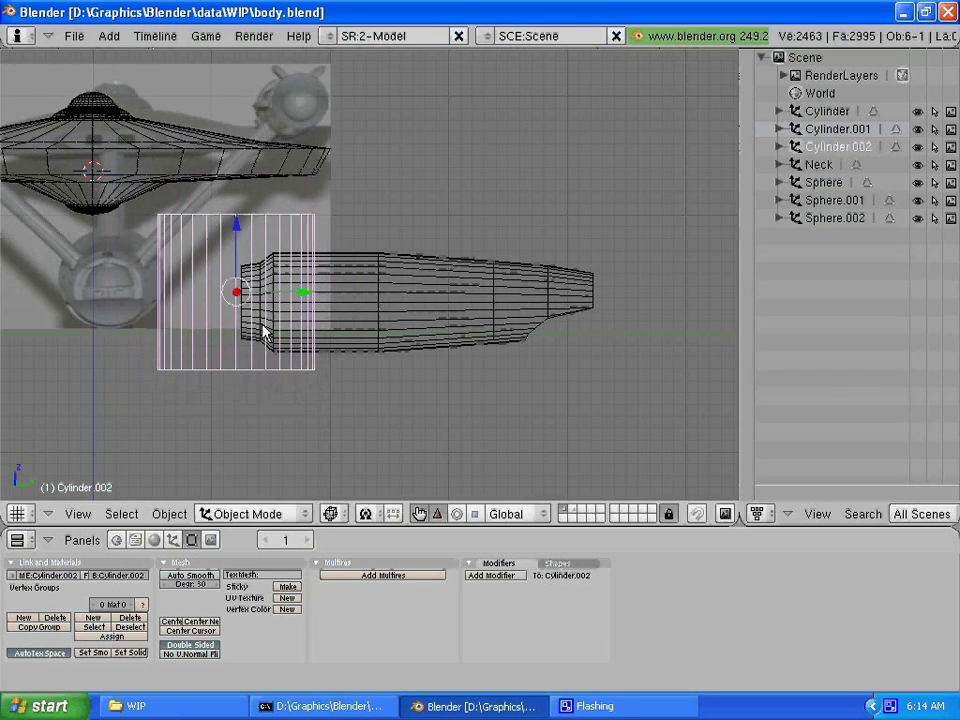
Step: Raise the cylinder about 0.48 along Z so it bridges the saucer and hull, and scale it down slightly
key("g")
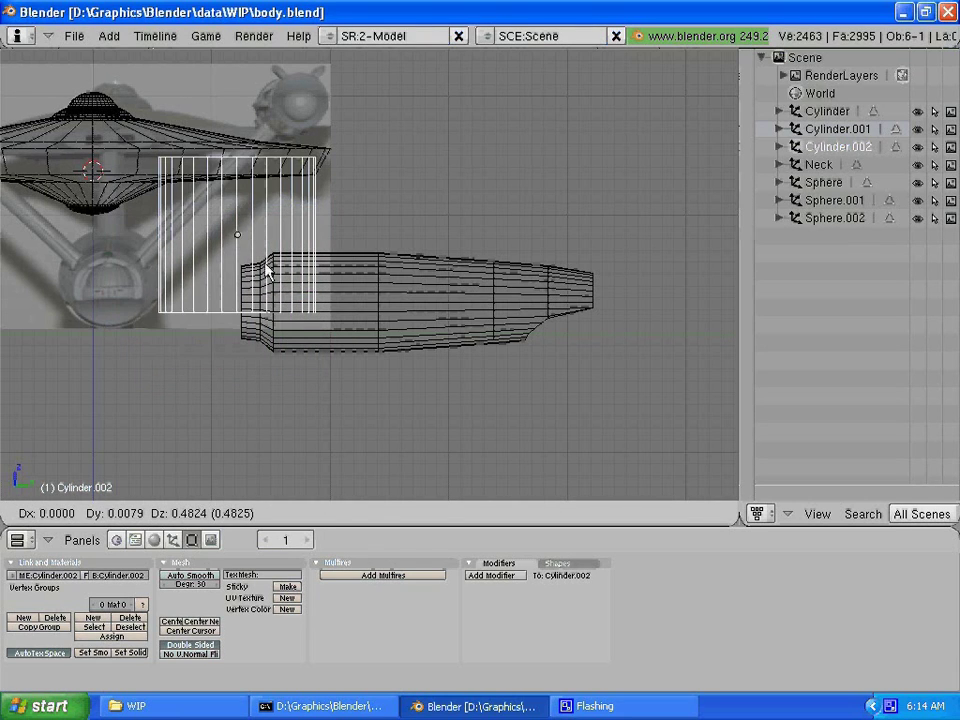
left_click(267, 270)
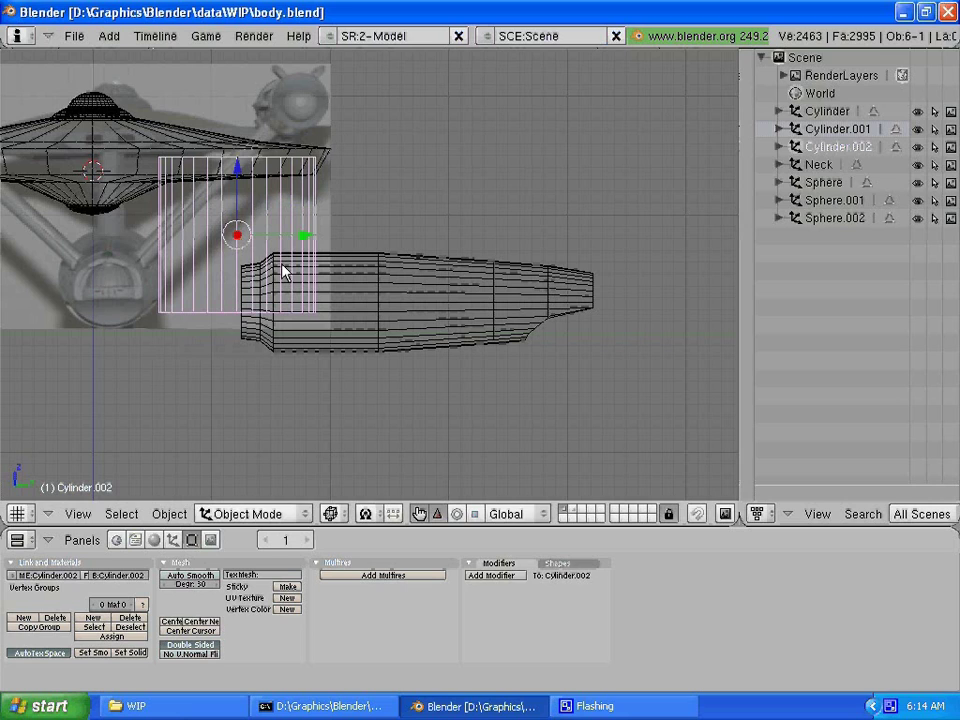
key("s")
left_click(278, 270)
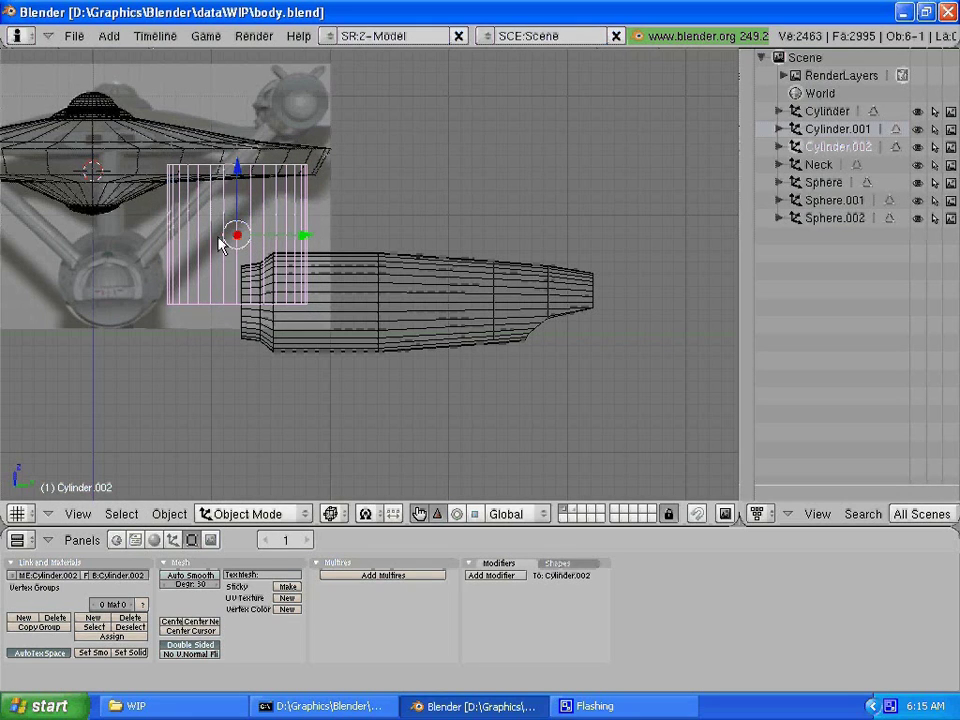
Step: In Edit Mode, box-select the cylinder's lower vertex ring and move it back and up onto the hull's top edge, slanting the neck
key("Tab")
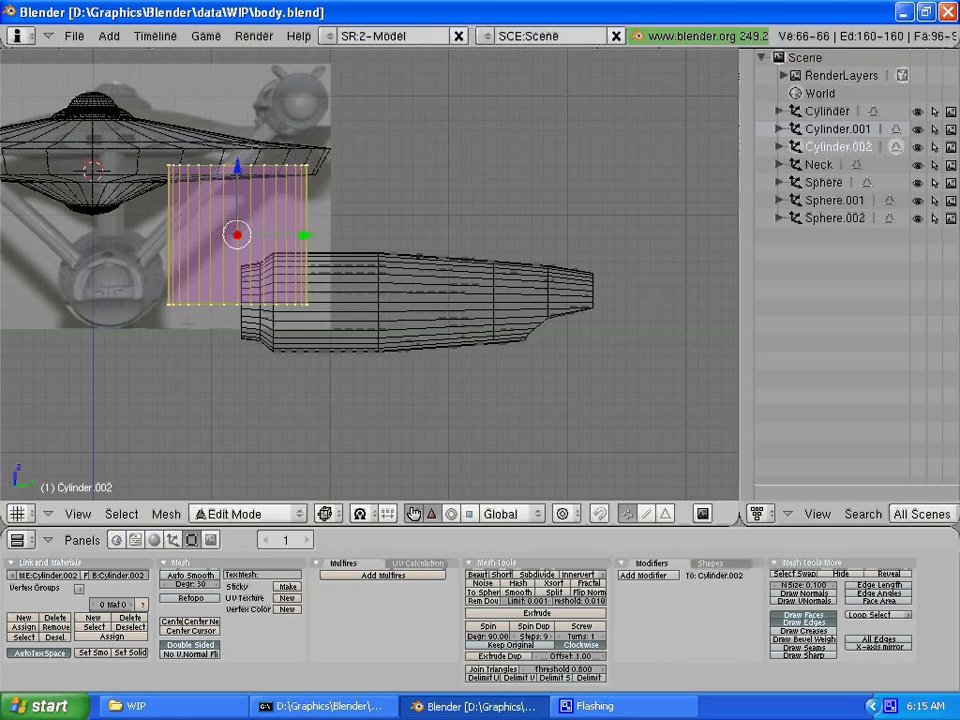
key("a")
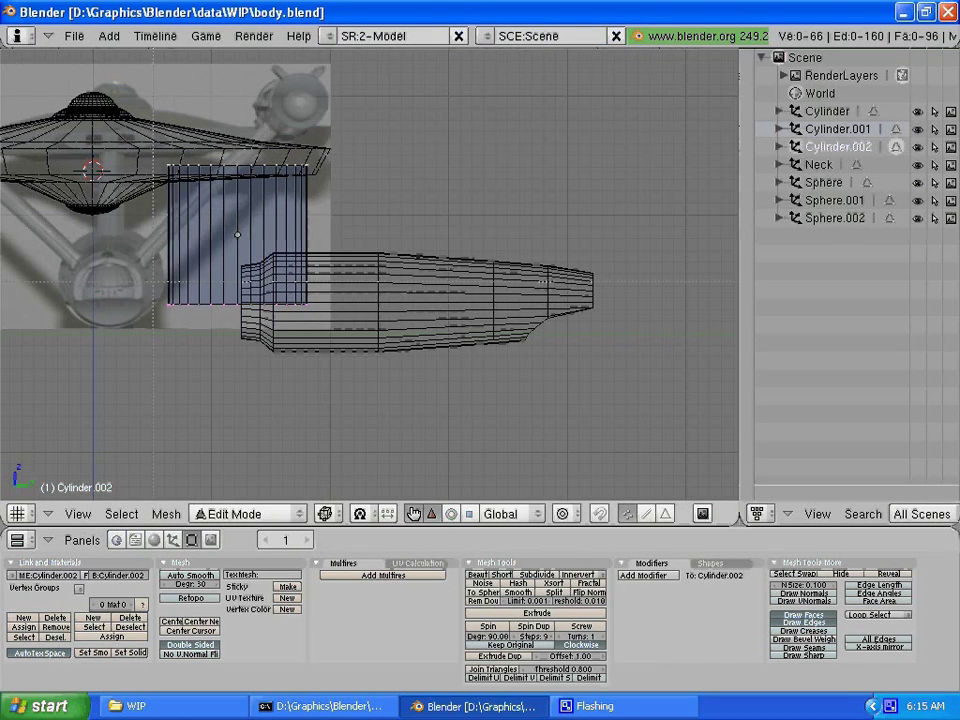
left_click_drag(152, 280, 320, 318)
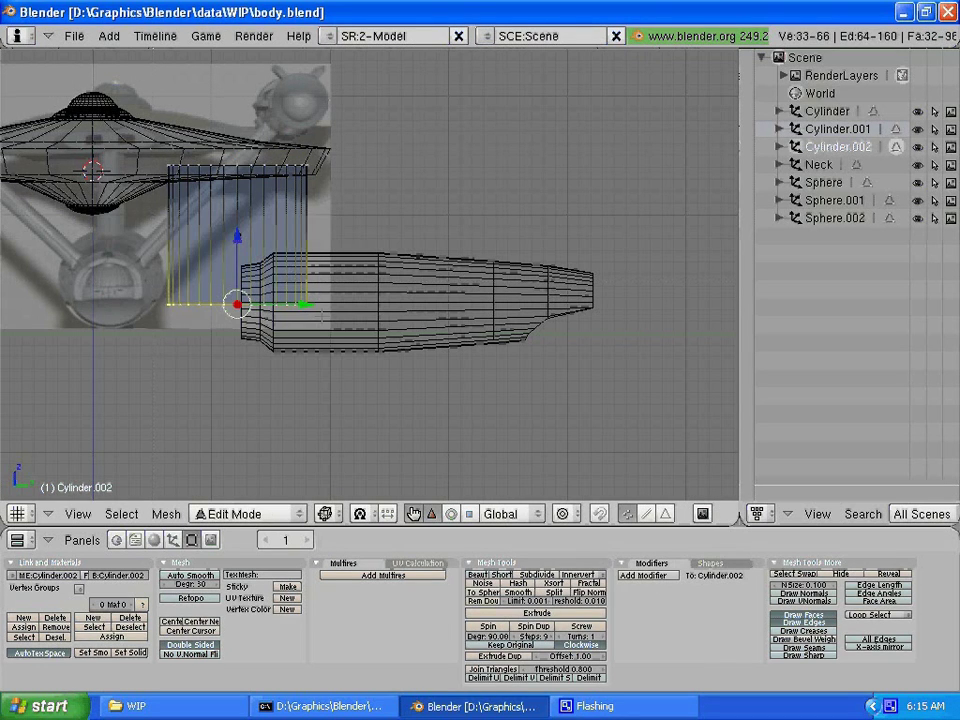
left_click_drag(237, 304, 325, 215)
left_click(378, 256)
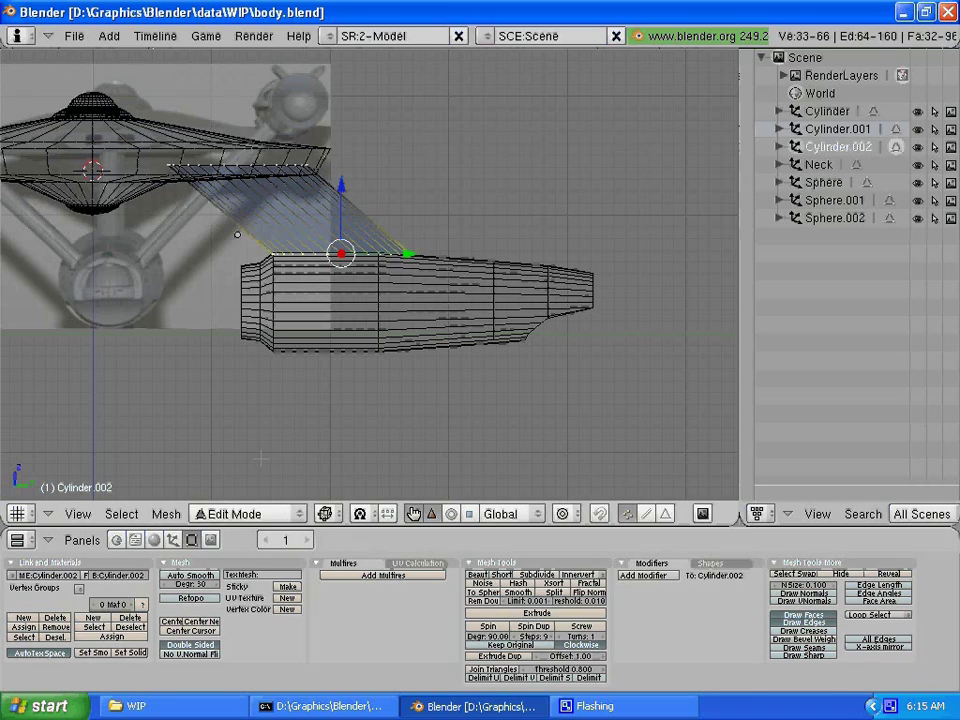
Step: Try selecting the hull outside Edit Mode, and undo the last two changes
key("Tab")
right_click(311, 253)
key("ctrl+z")
key("ctrl+z")
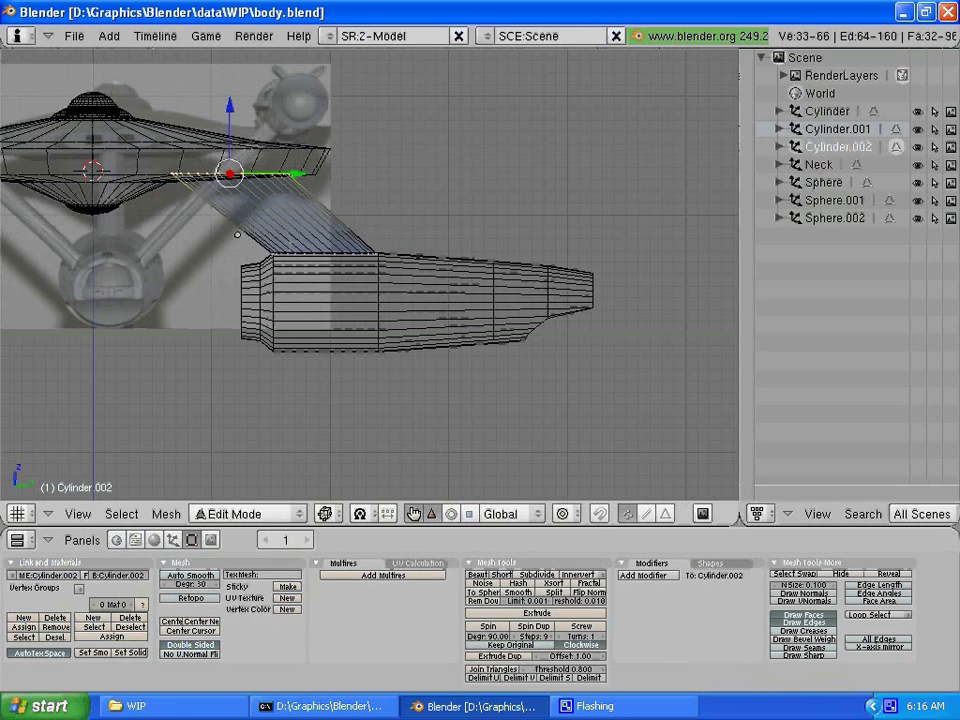
Step: Select all the neck's vertices in the front view and move them about 2.12 along global X, centring the neck beneath the saucer
key("a")
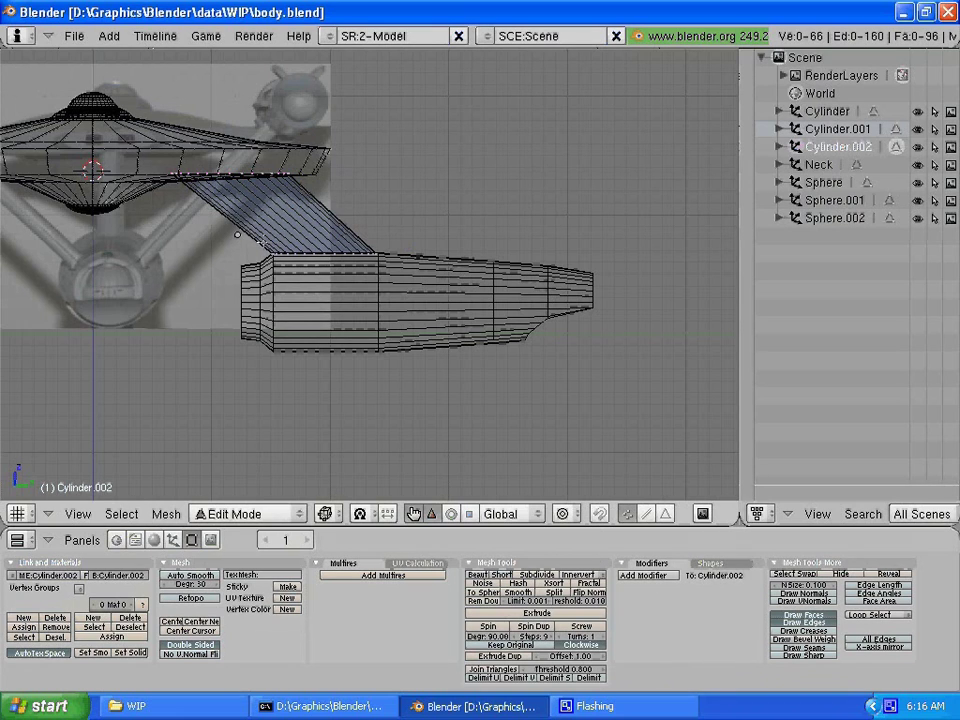
key("KP_1")
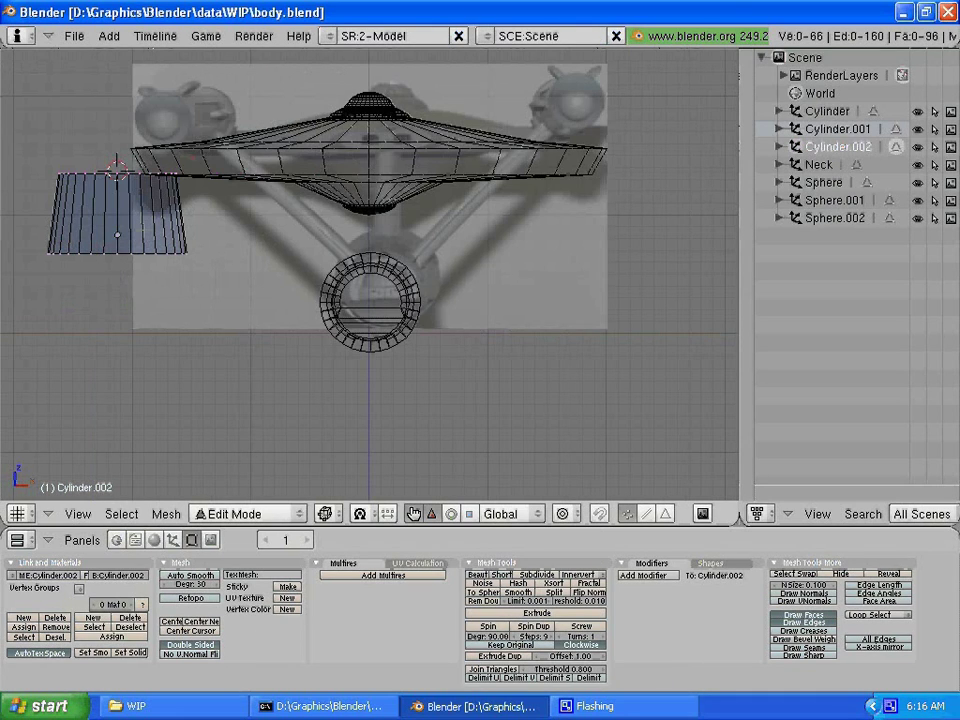
key("a")
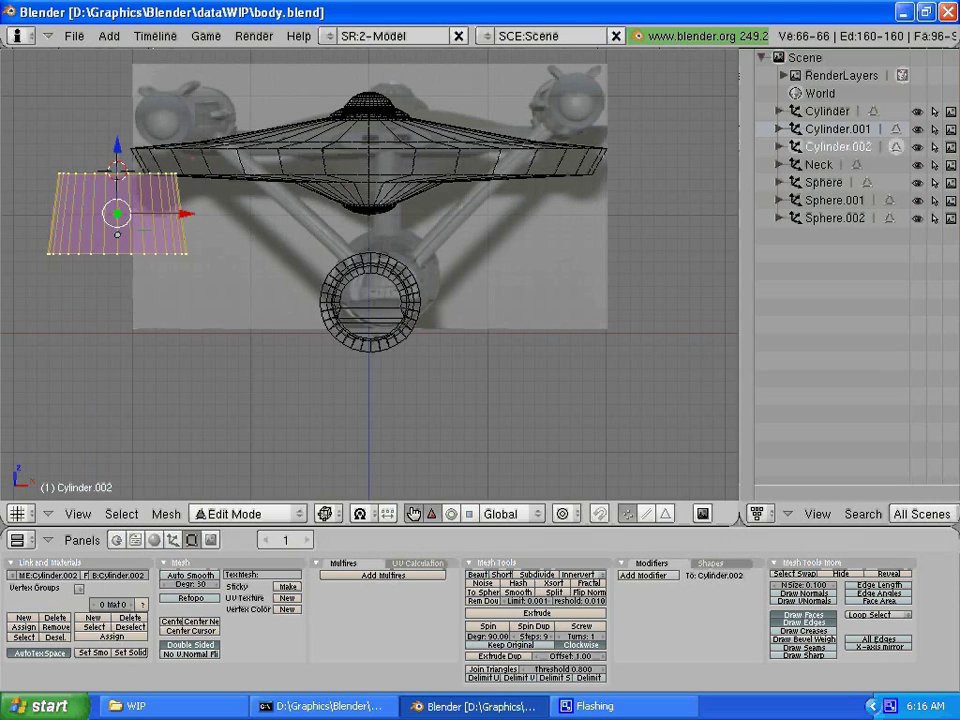
key("g")
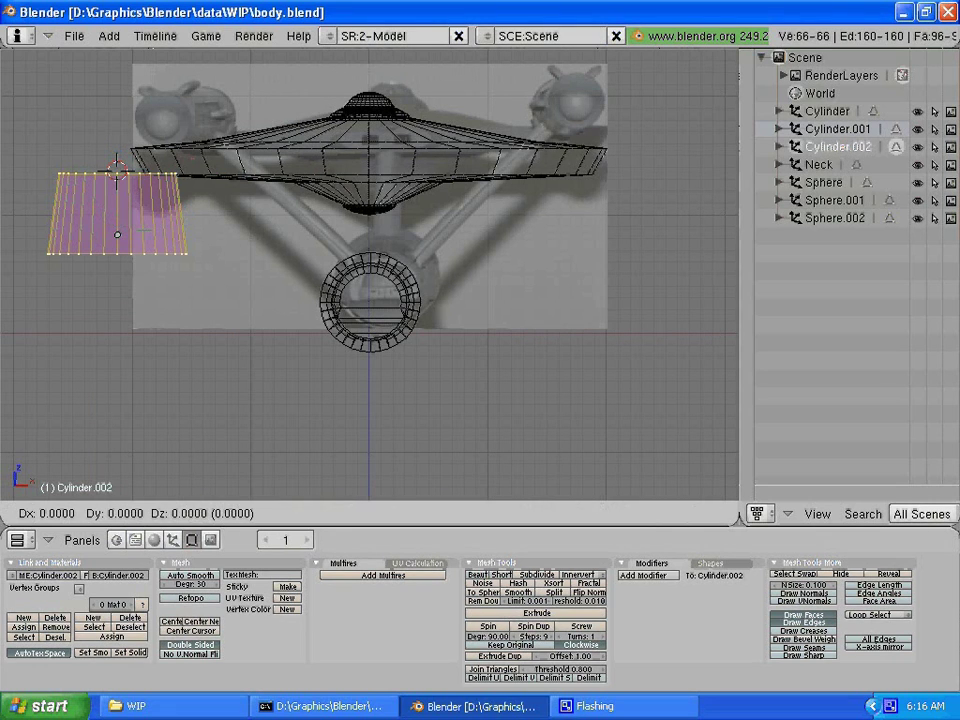
key("x")
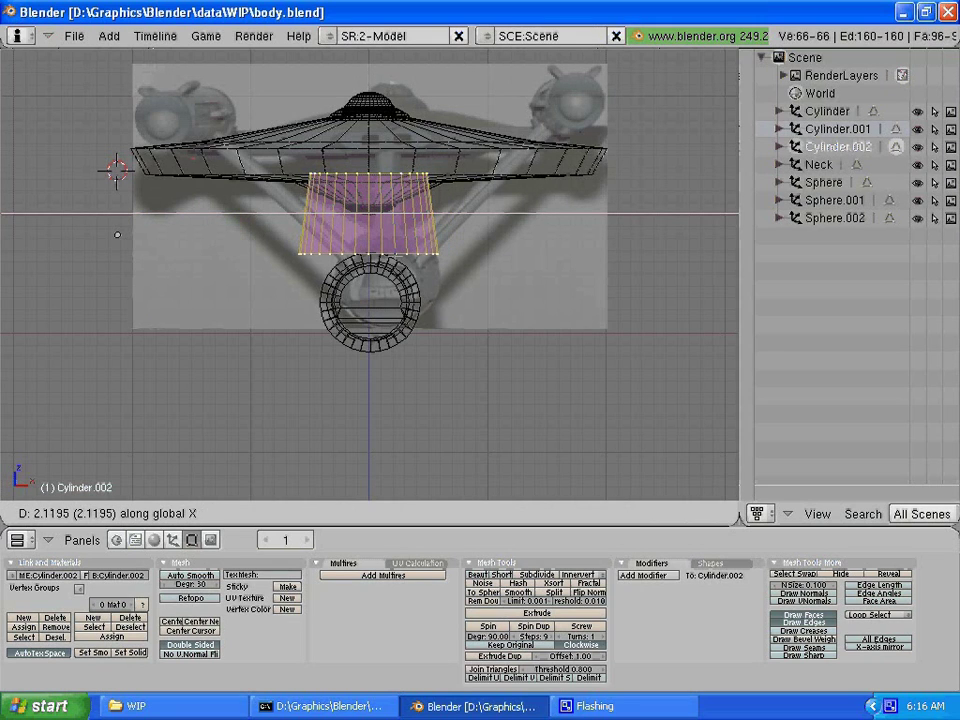
left_click(491, 243)
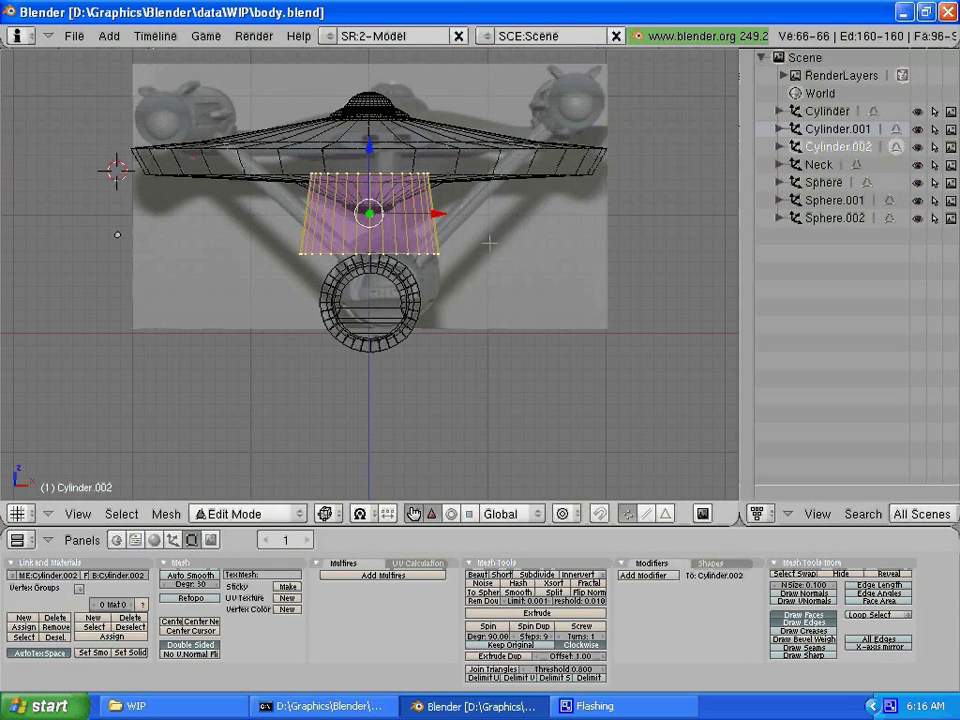
key("a")
key("x")
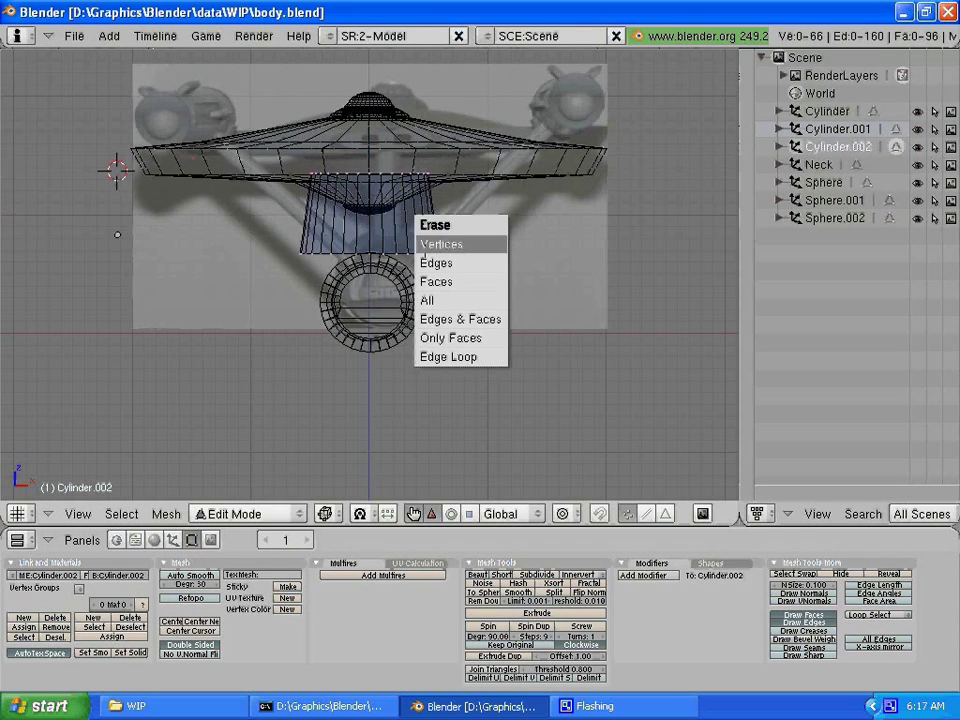
key("Escape")
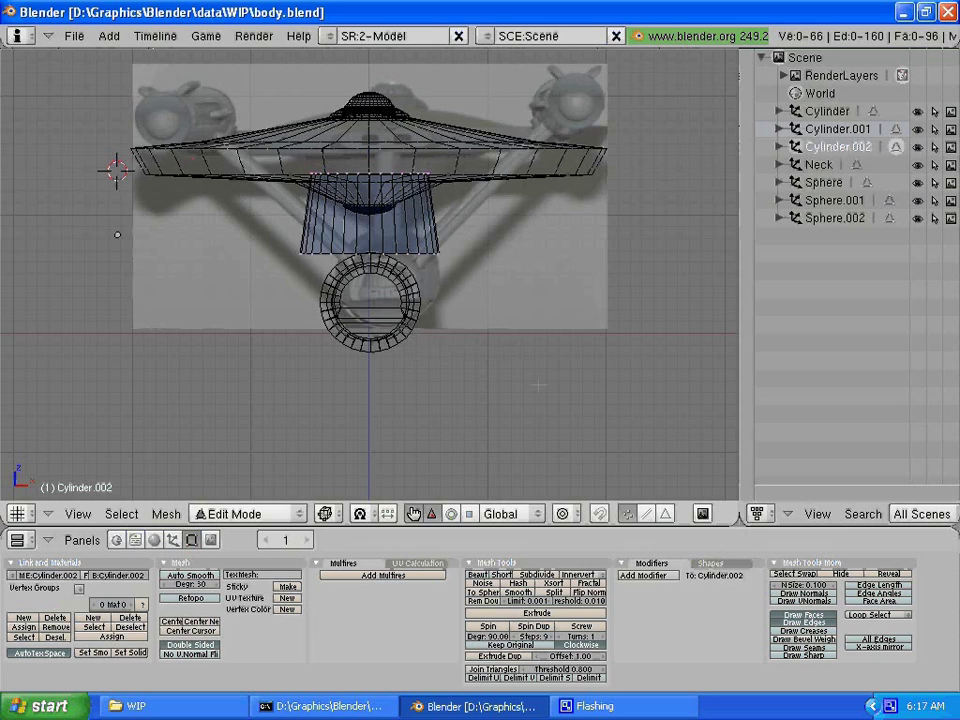
Step: Select all the neck's vertices and scale them along global X to about 0.25, making a thin pylon between saucer and hull
key("a")
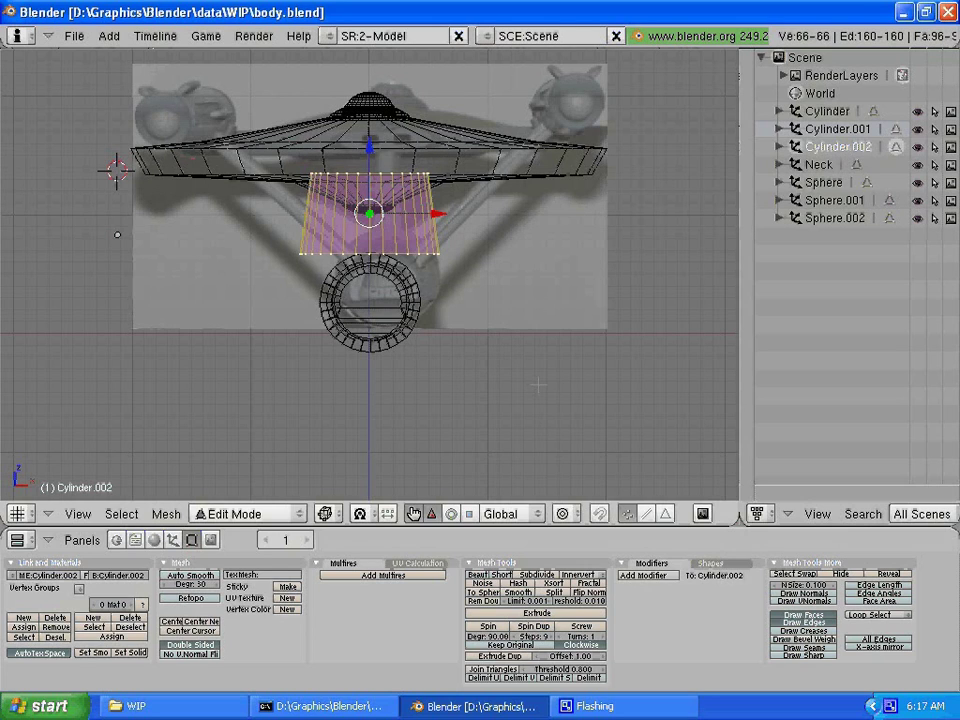
key("s")
key("x")
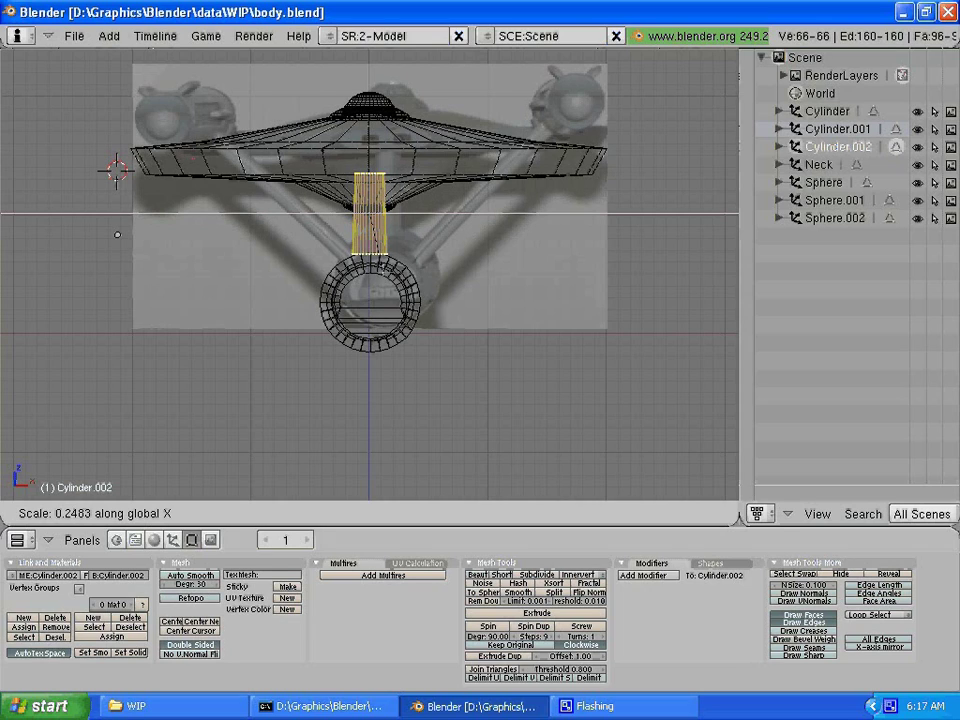
left_click(517, 270)
middle_click_drag(517, 270, 118, 235)
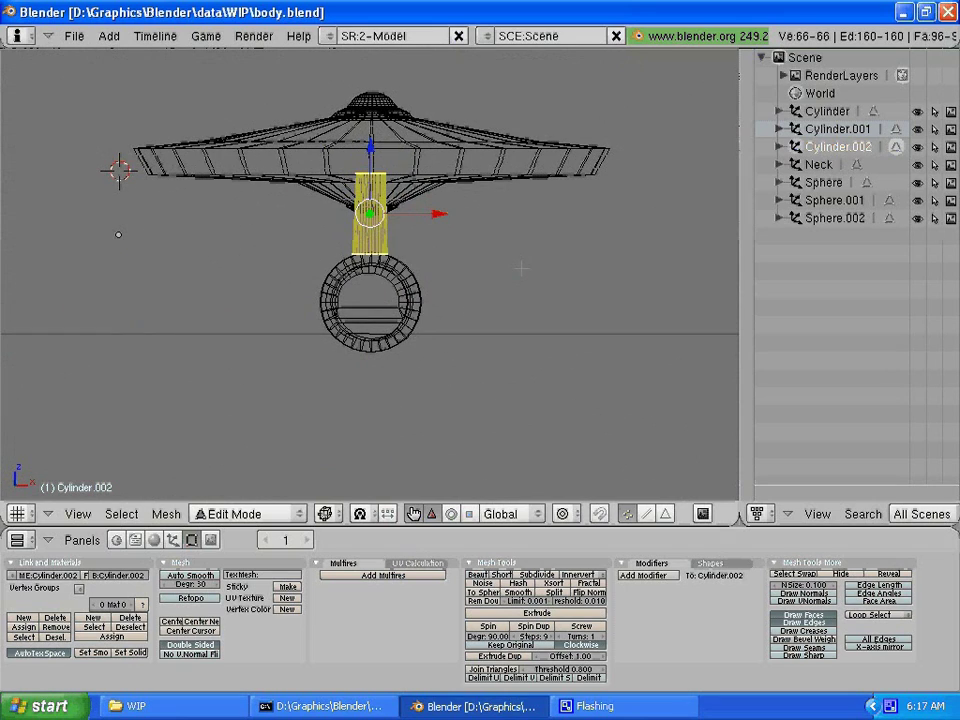
scroll(118, 235, "up", 3)
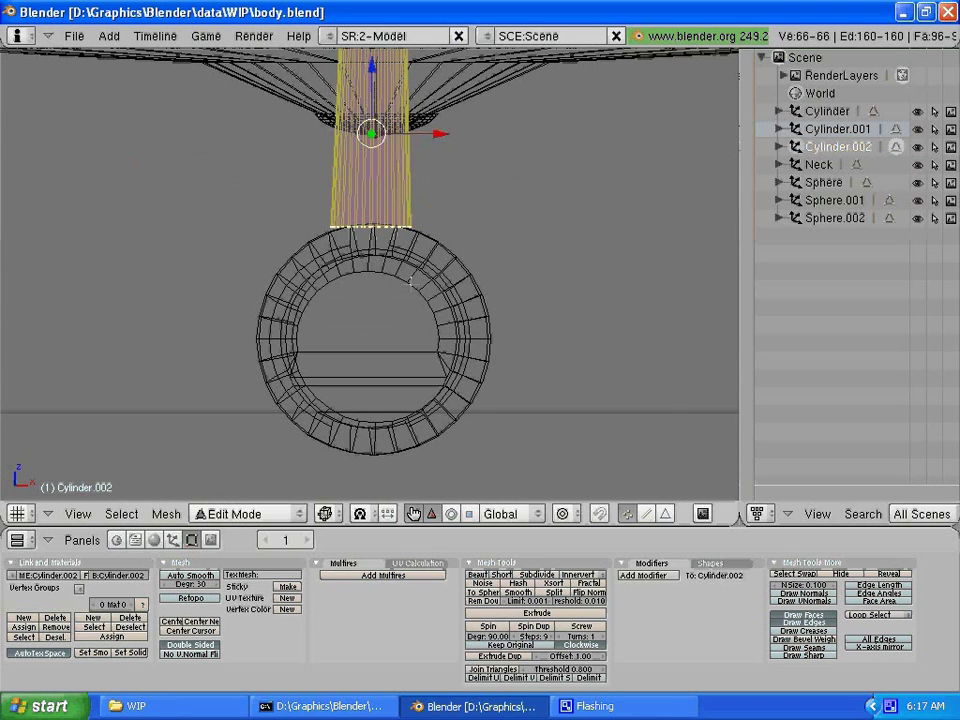
key("KP_1")
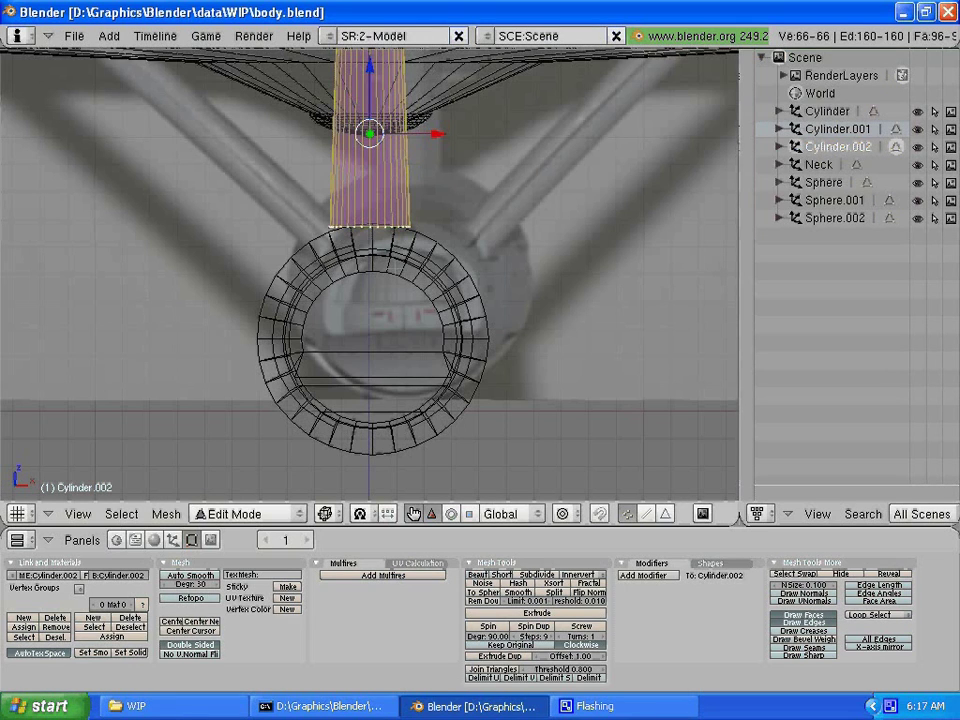
Step: Circle-select vertices along the neck's lower edge, scale them along global X to about 0.82 to narrow the base, and deselect everything
key("a")
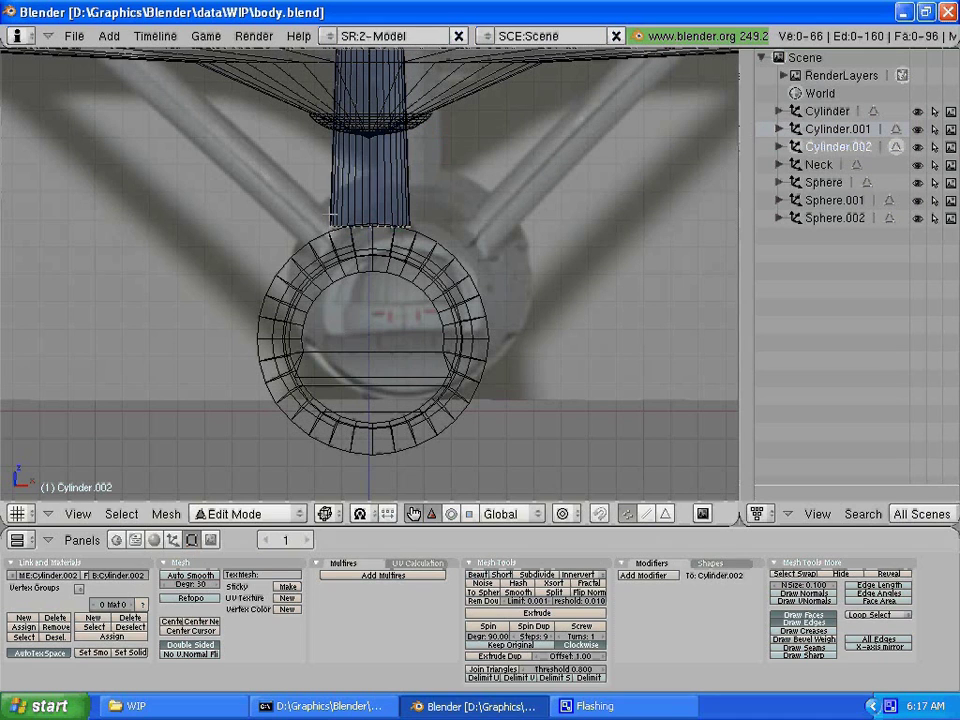
key("b")
key("b")
left_click_drag(335, 224, 455, 230)
right_click(443, 227)
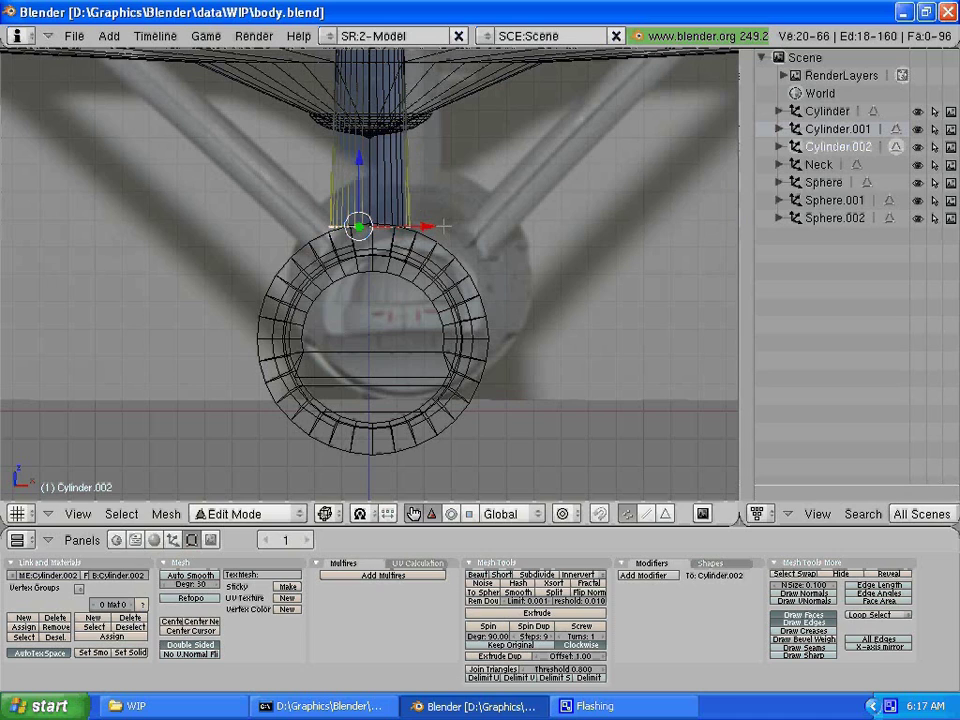
key("s")
key("x")
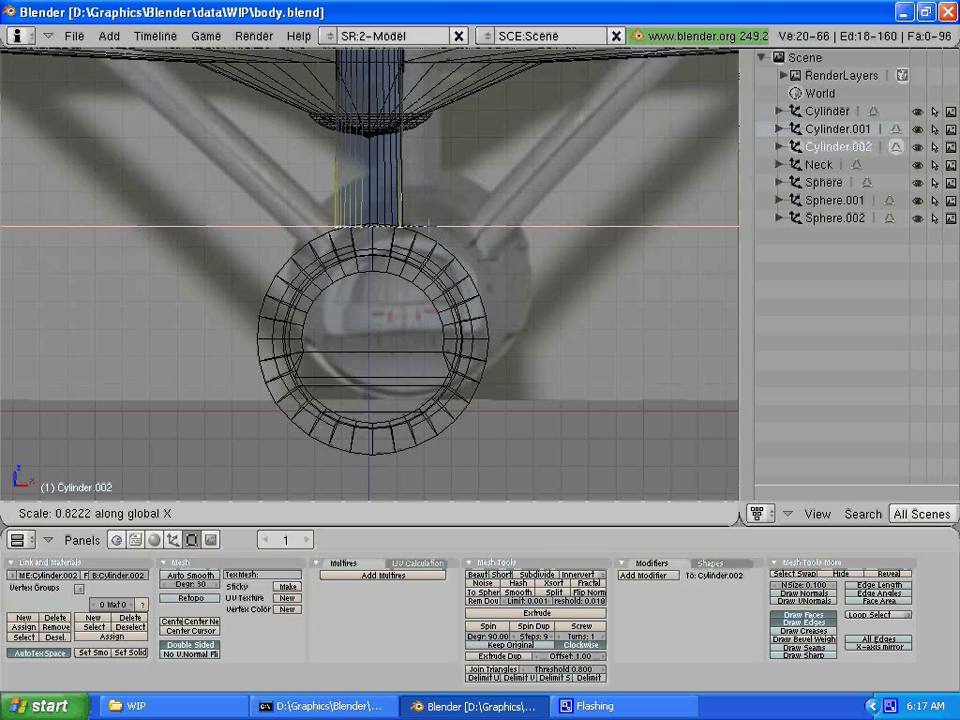
key("Return")
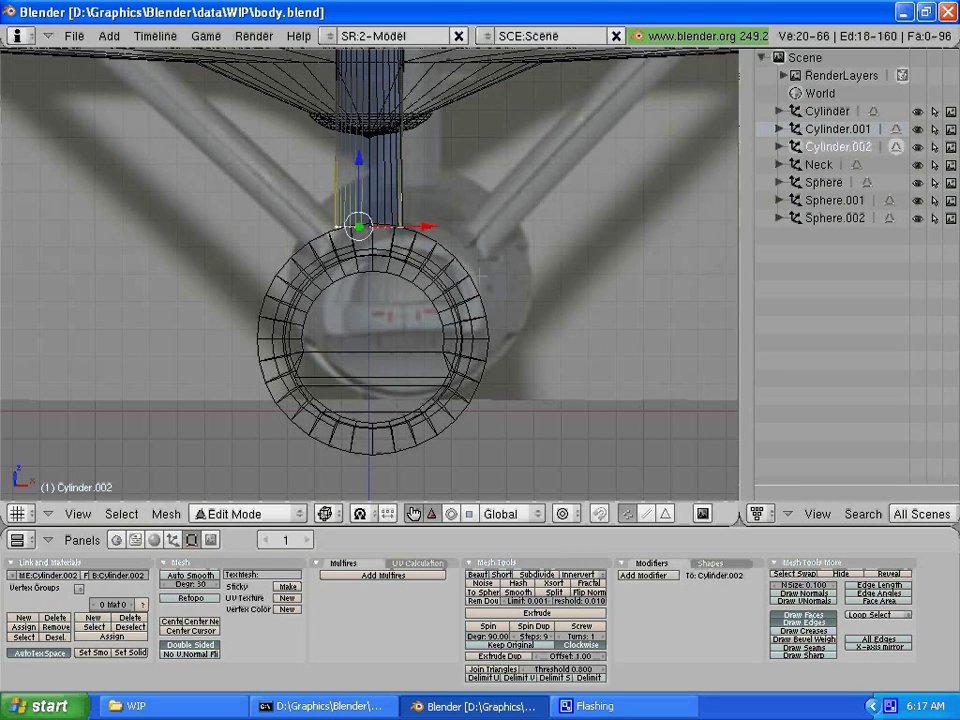
scroll(481, 274, "down", 1)
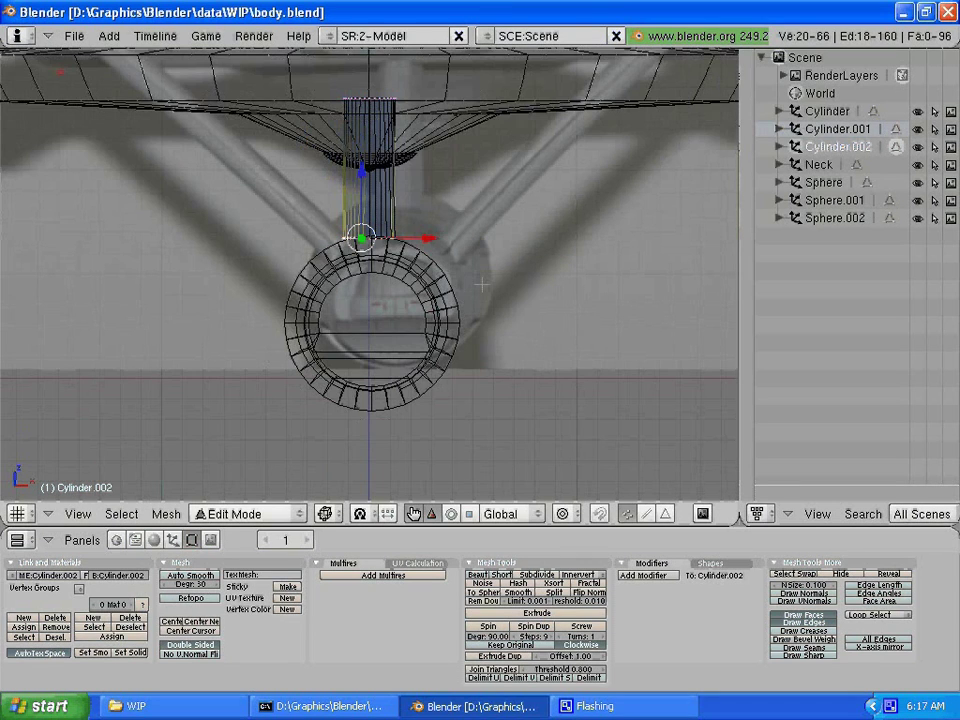
scroll(481, 284, "down", 1)
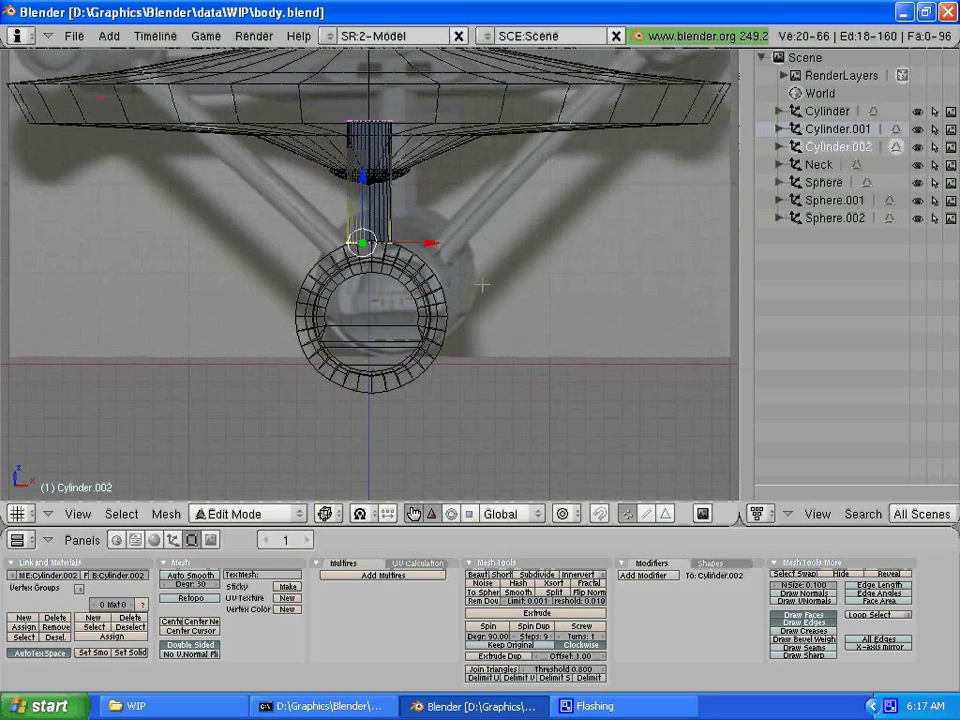
key("a")
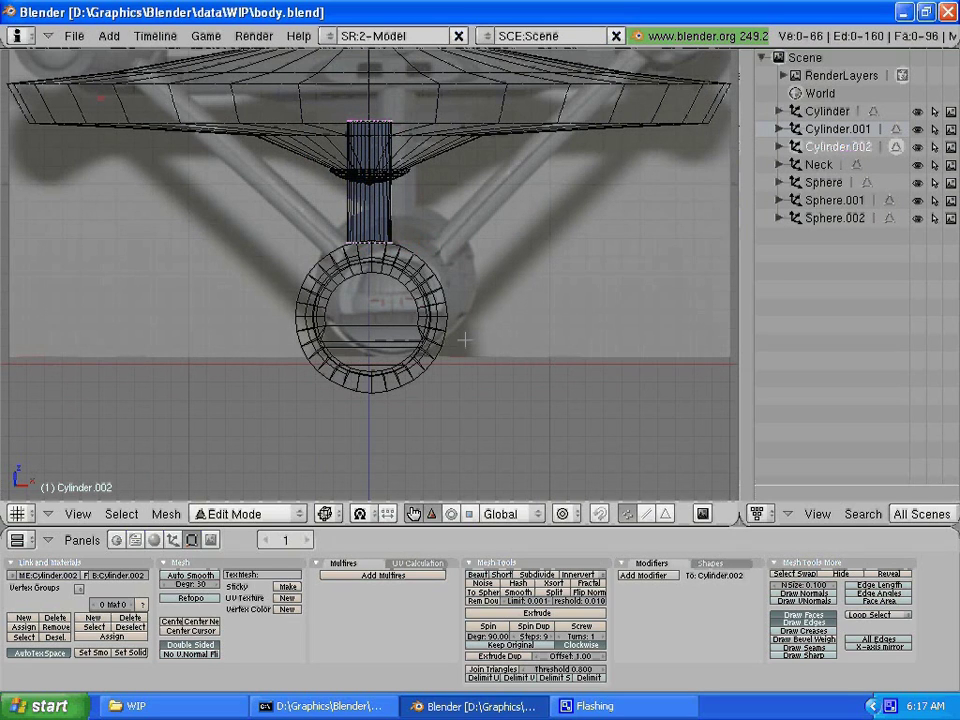